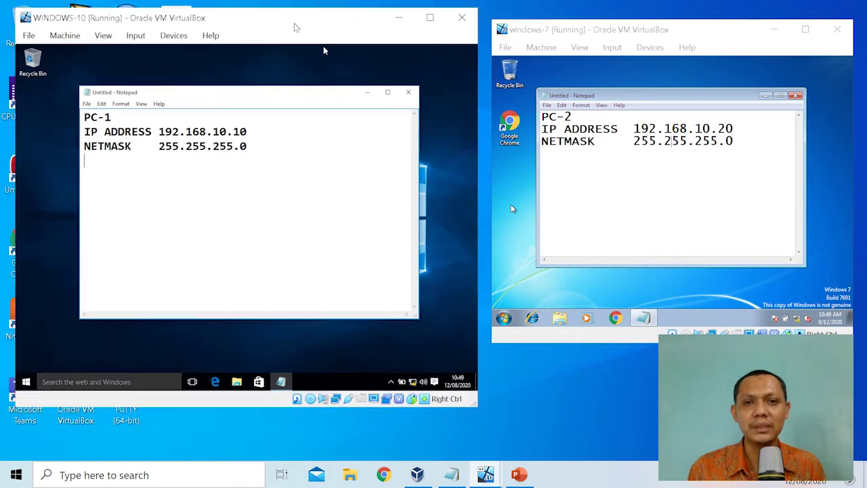
Step: Open the Internet Protocol Version 4 (TCP/IPv4) properties of the Ethernet adapter on the Windows 10 virtual machine
drag(711, 37, 714, 27)
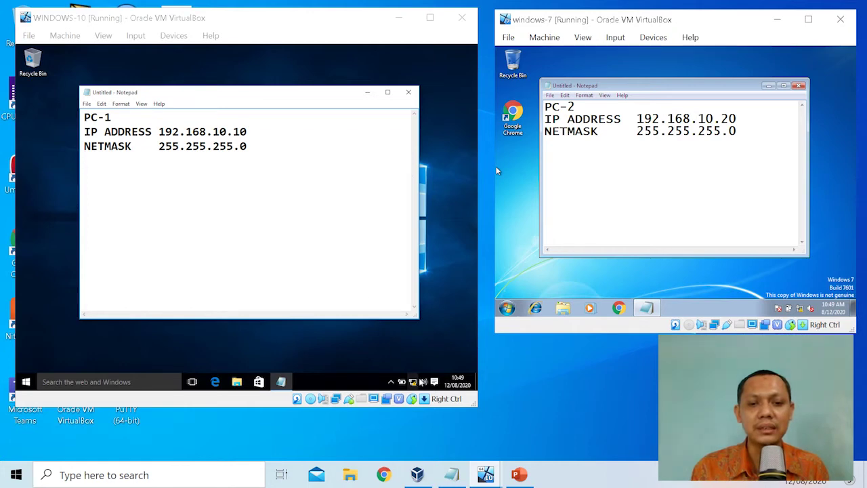
right_click(413, 382)
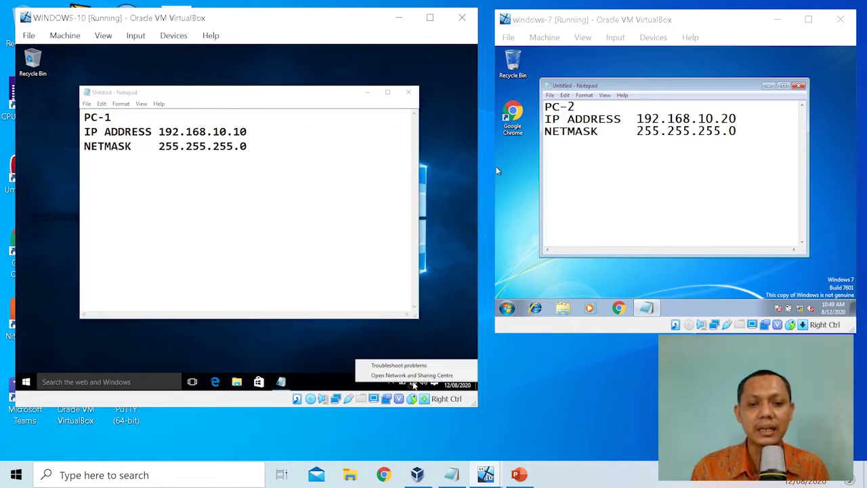
key(Up)
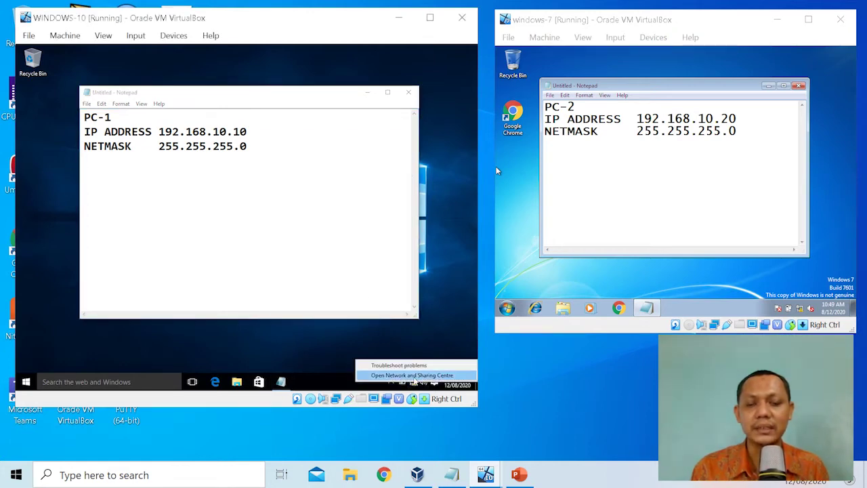
key(Return)
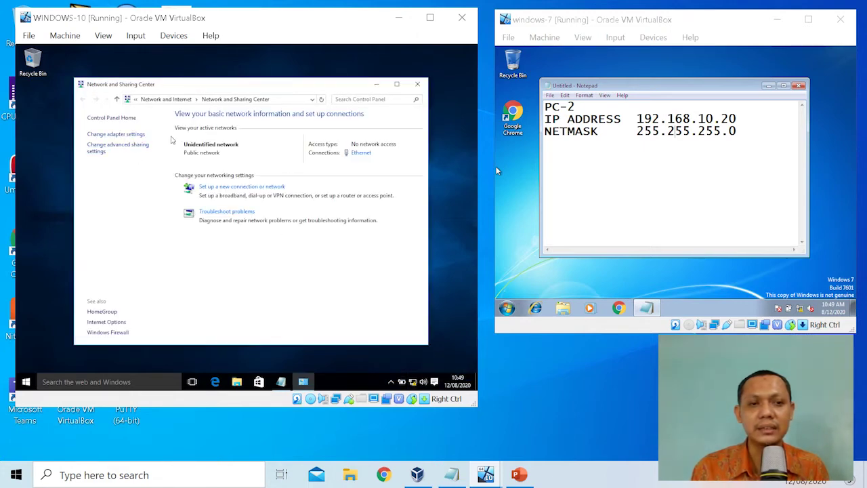
click(135, 136)
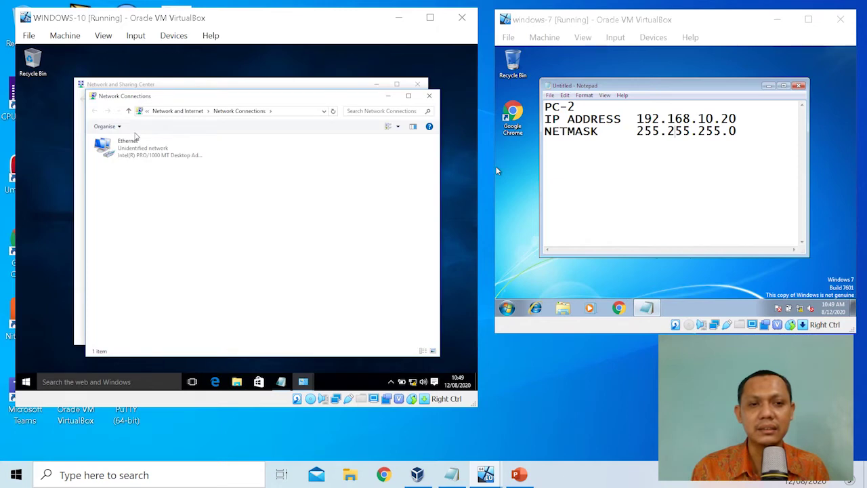
right_click(143, 154)
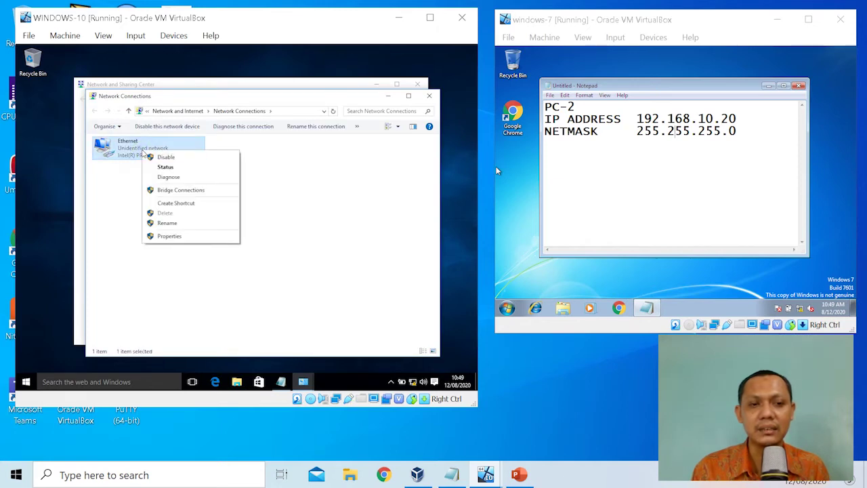
click(171, 235)
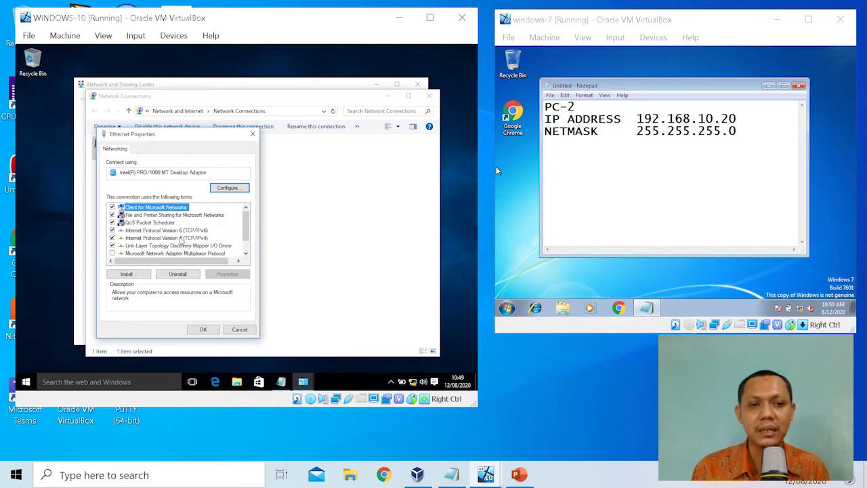
double_click(179, 238)
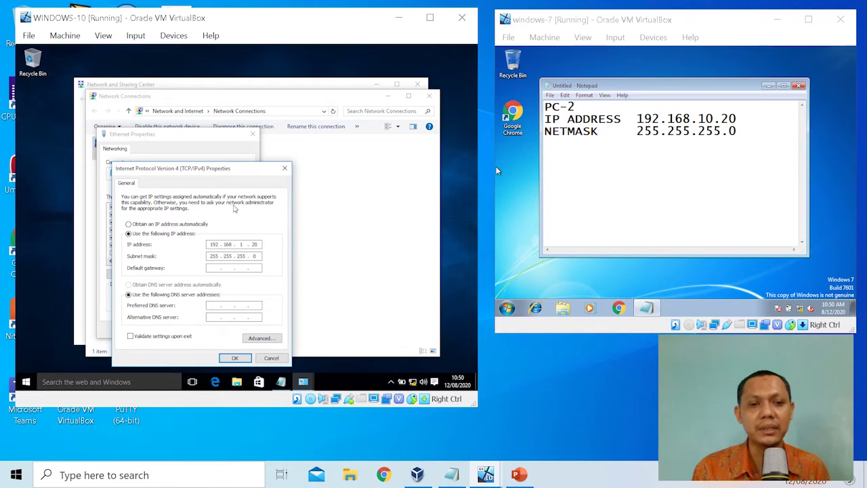
Step: Assign the Windows 10 machine the static IP address 192.168.10.10 with subnet mask 255.255.255.0
click(170, 224)
click(163, 233)
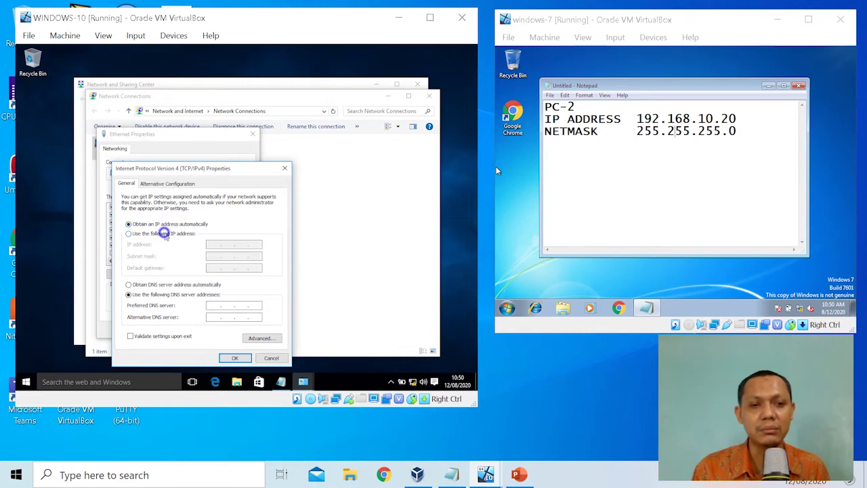
click(218, 244)
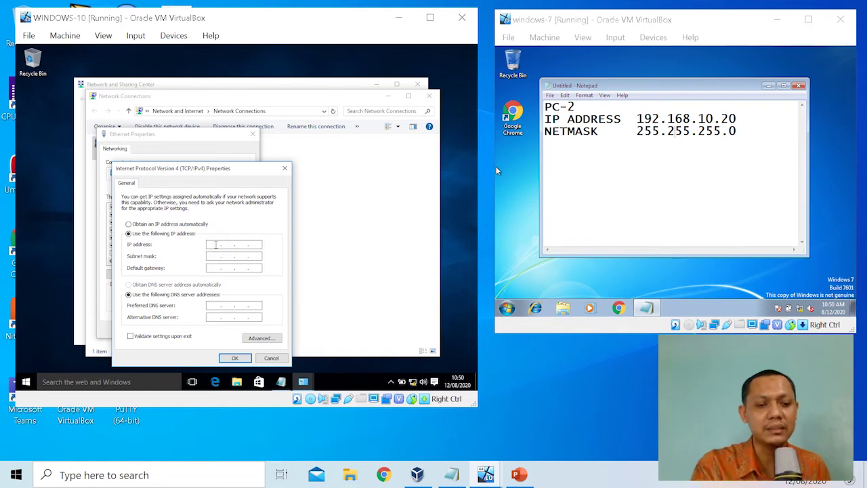
text(192 . 1)
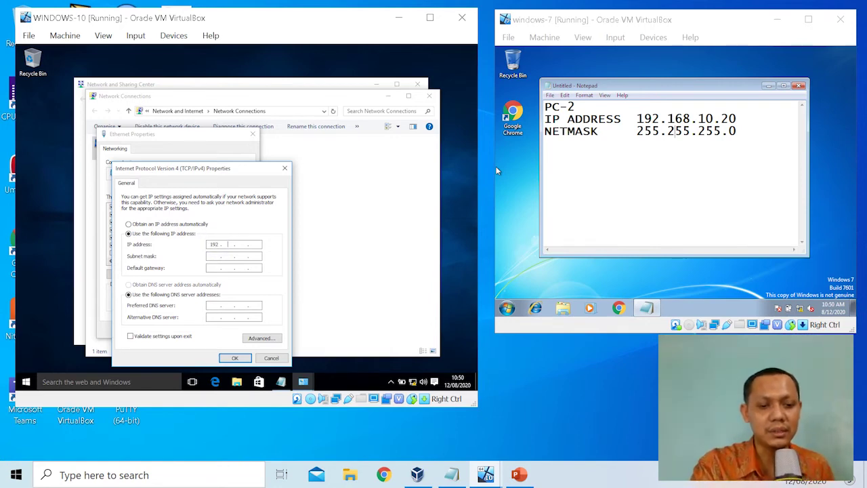
text(68 . 2)
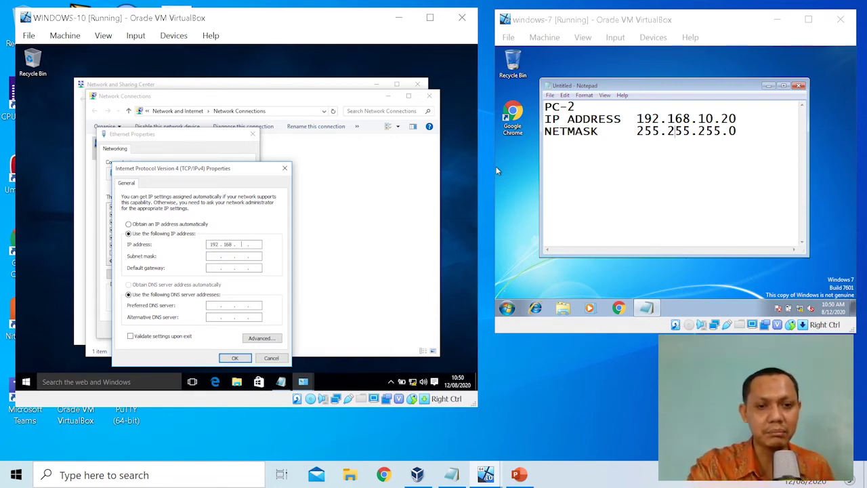
key(BackSpace)
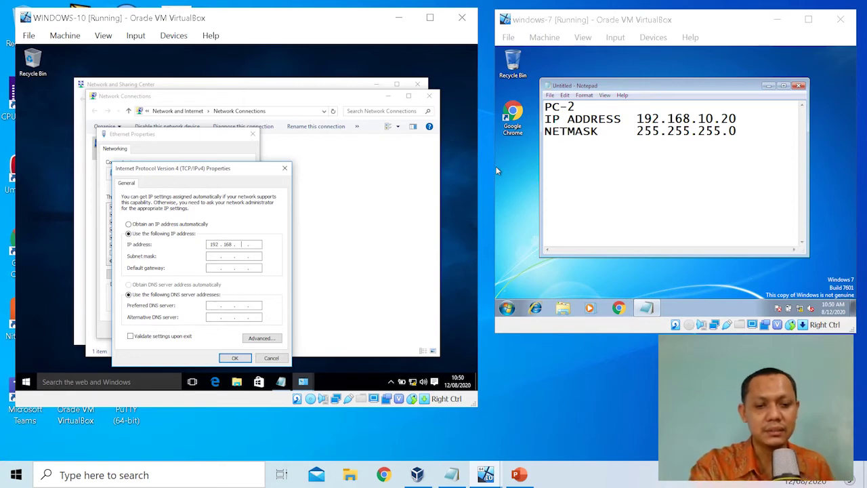
text(10)
click(257, 244)
text(10)
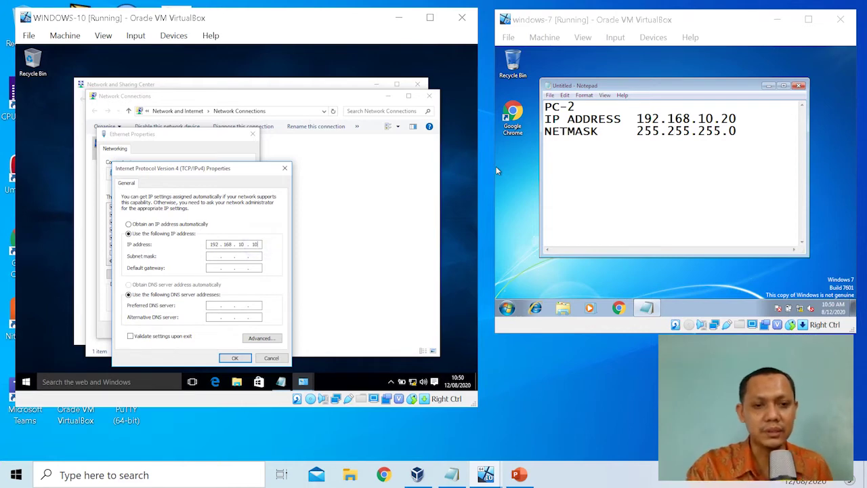
click(227, 256)
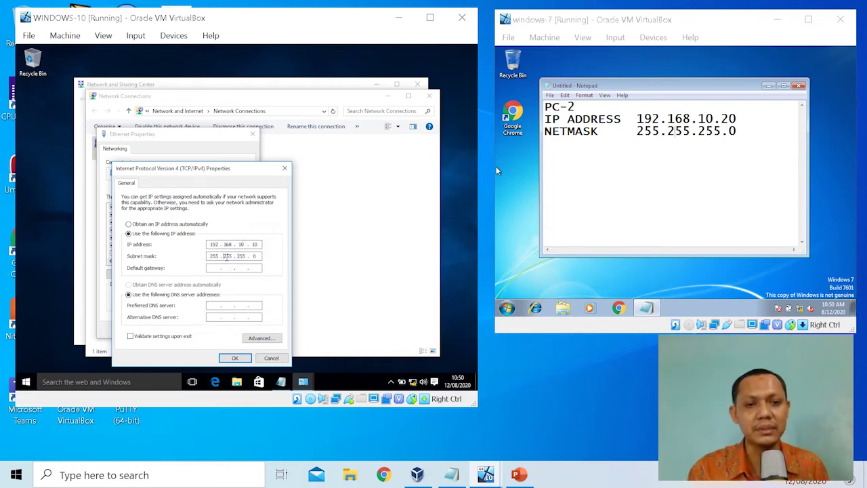
Step: Save the Ethernet adapter's settings and close the network windows on the Windows 10 machine
click(235, 358)
click(202, 330)
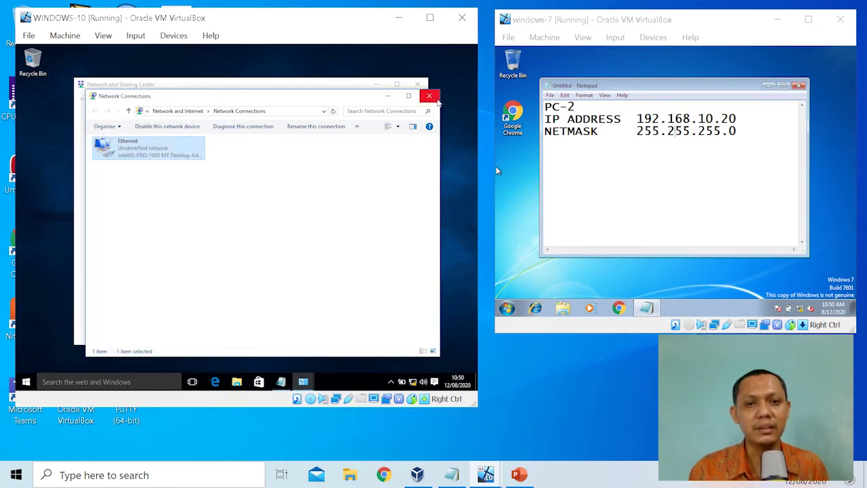
click(437, 101)
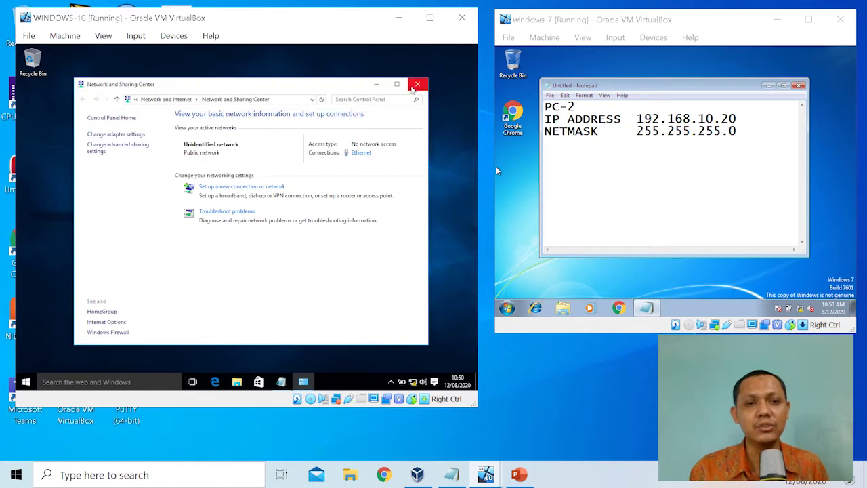
click(414, 88)
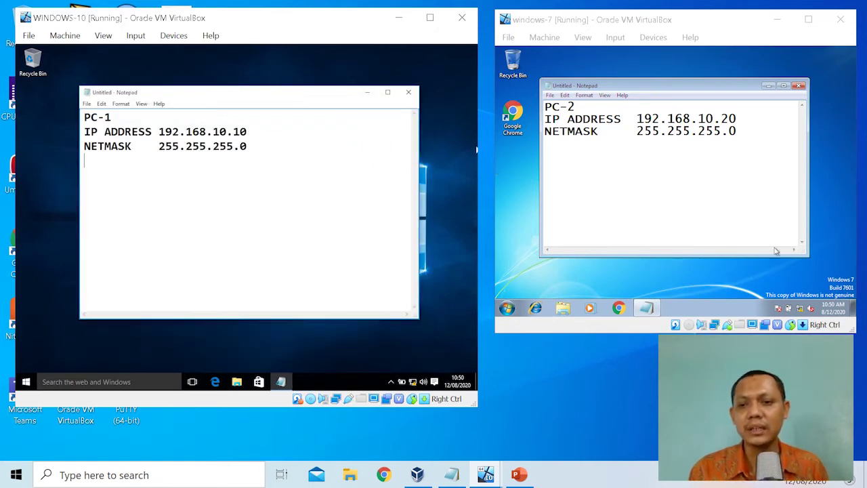
Step: Open the Internet Protocol Version 4 (TCP/IPv4) properties of Local Area Connection on the Windows 7 virtual machine
right_click(803, 310)
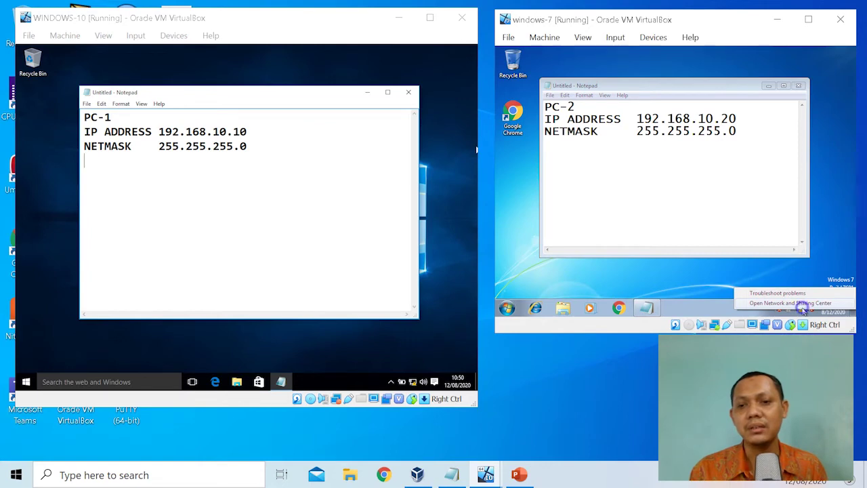
click(801, 304)
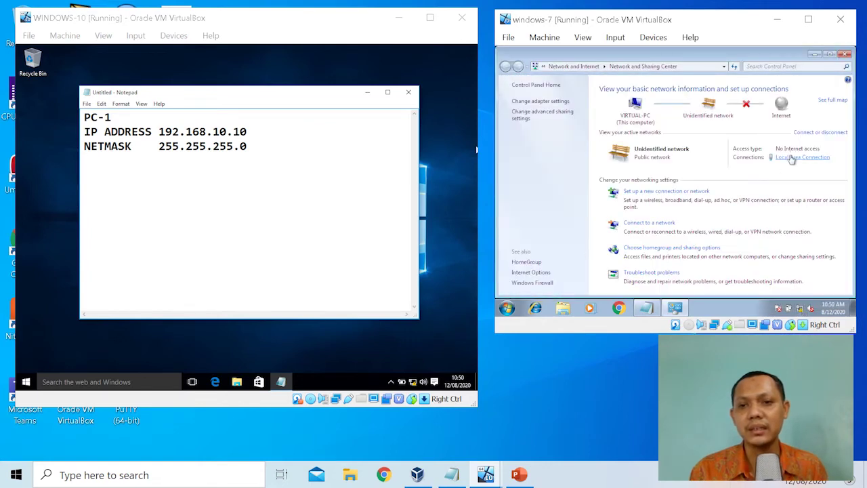
click(548, 100)
click(561, 107)
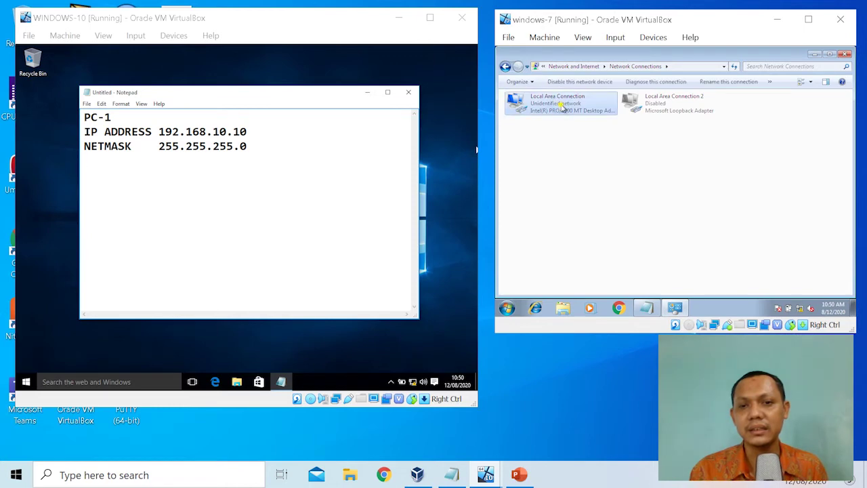
right_click(562, 106)
click(580, 191)
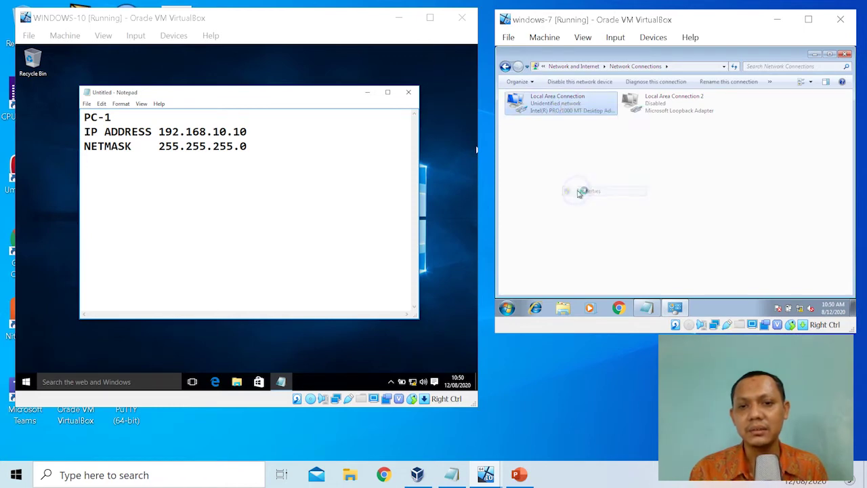
double_click(580, 193)
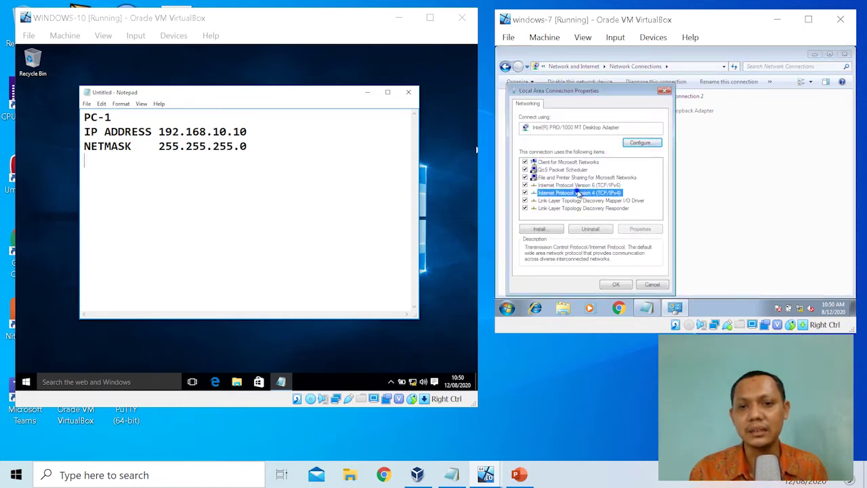
Step: Assign the Windows 7 machine the static IP address 192.168.10.20 with subnet mask 255.255.255.0
click(569, 150)
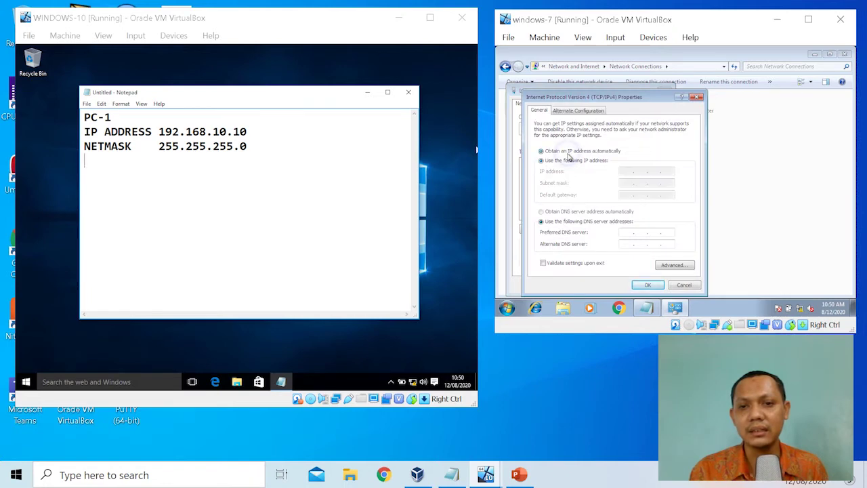
click(569, 159)
click(626, 172)
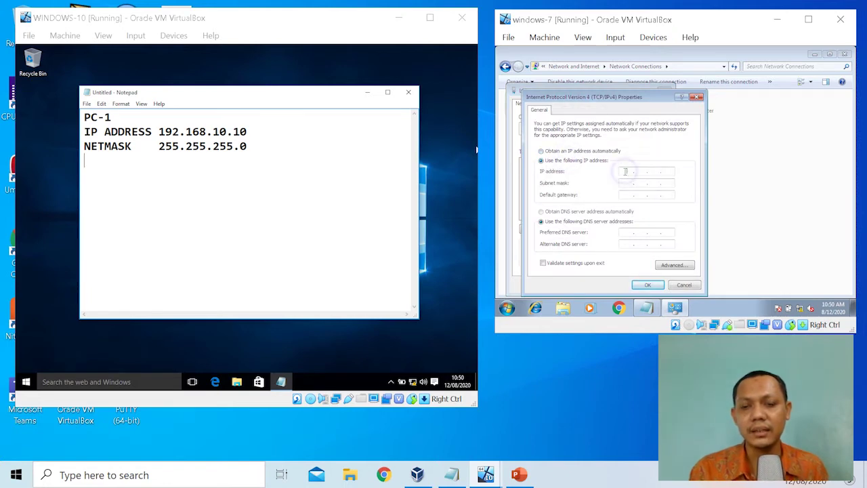
text(19)
text(2 . 16)
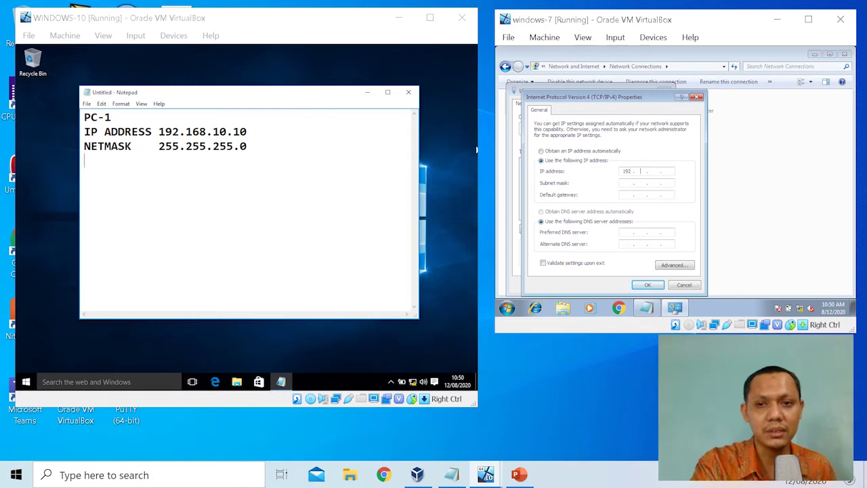
text(8 . 10 )
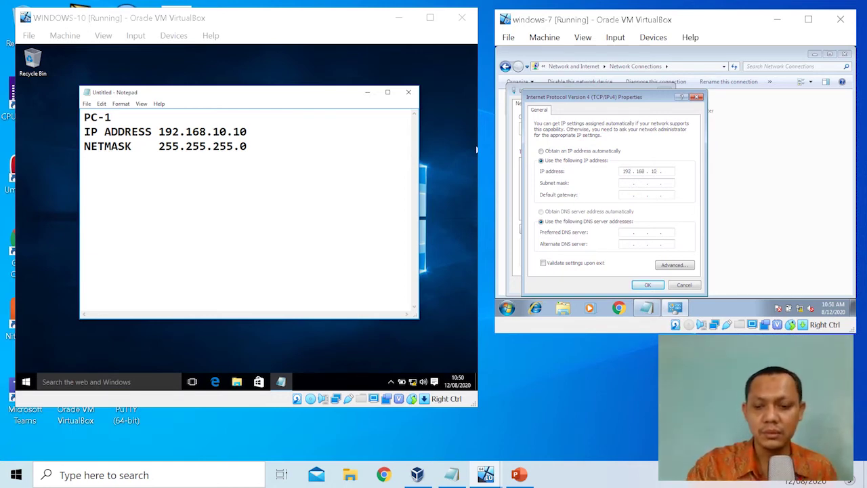
text(. 20)
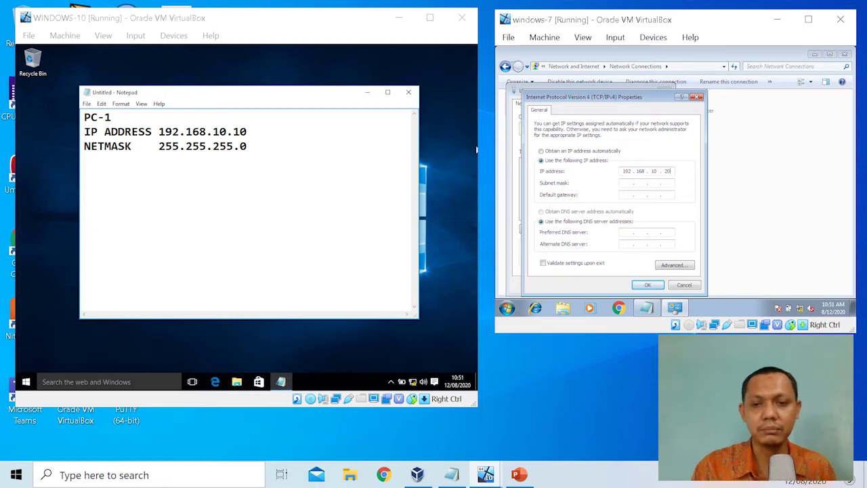
click(641, 182)
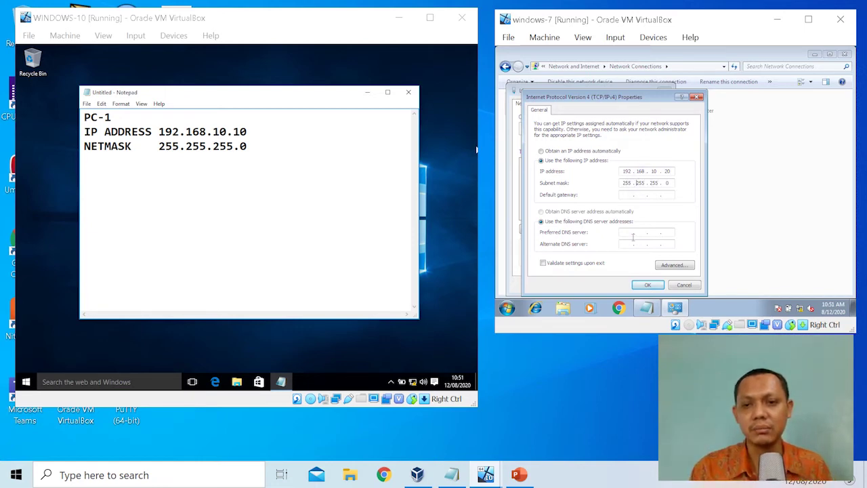
Step: Save the Local Area Connection settings and close the network window on the Windows 7 machine
click(645, 286)
click(616, 285)
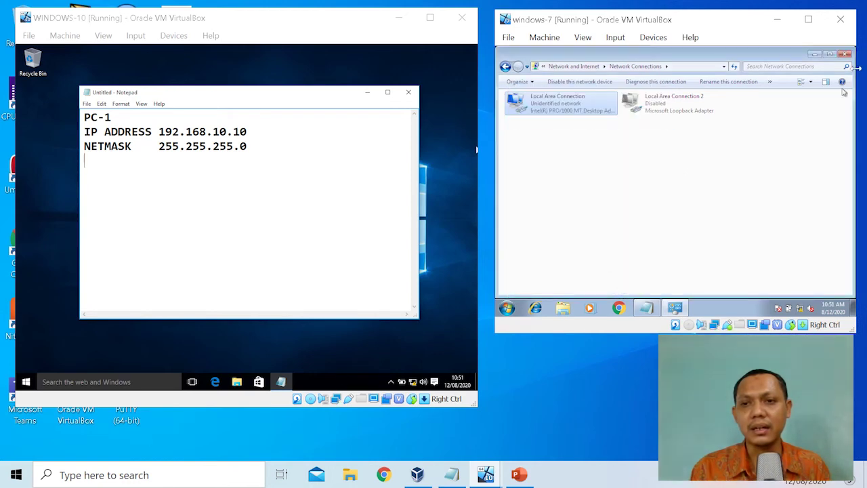
click(843, 55)
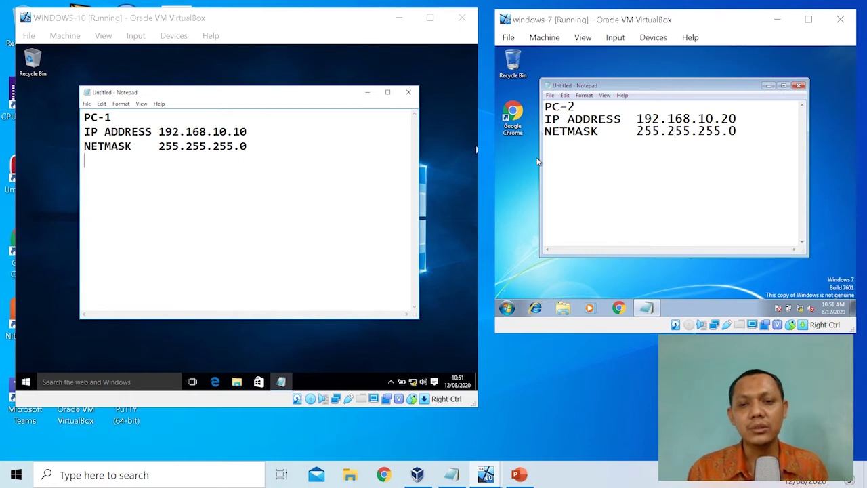
Step: Ping 192.168.10.10 from a command prompt on the Windows 7 machine, and close the prompt once the test is done
click(507, 308)
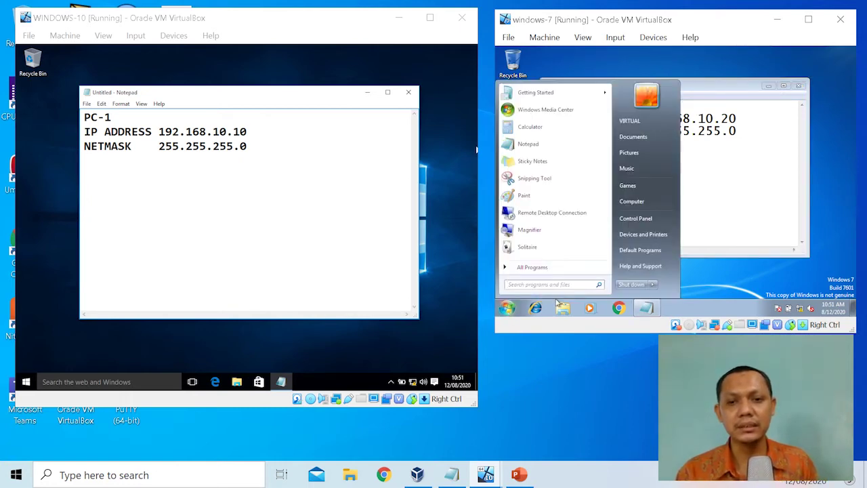
text(CMD)
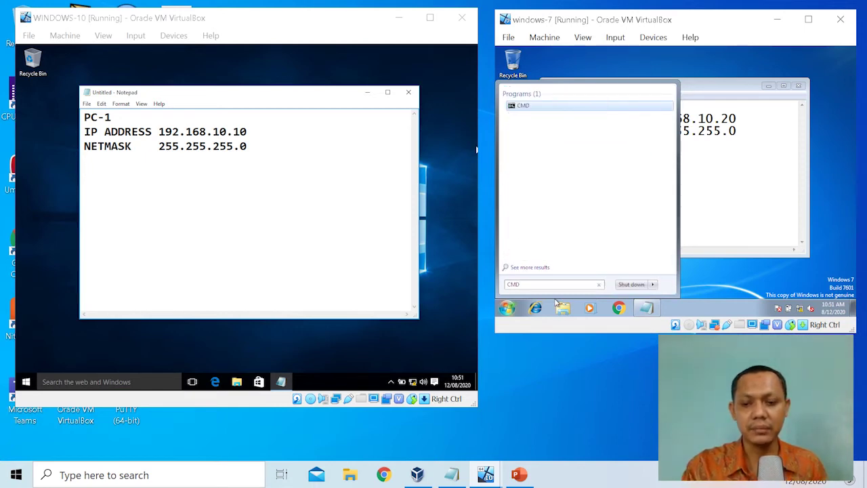
key(Return)
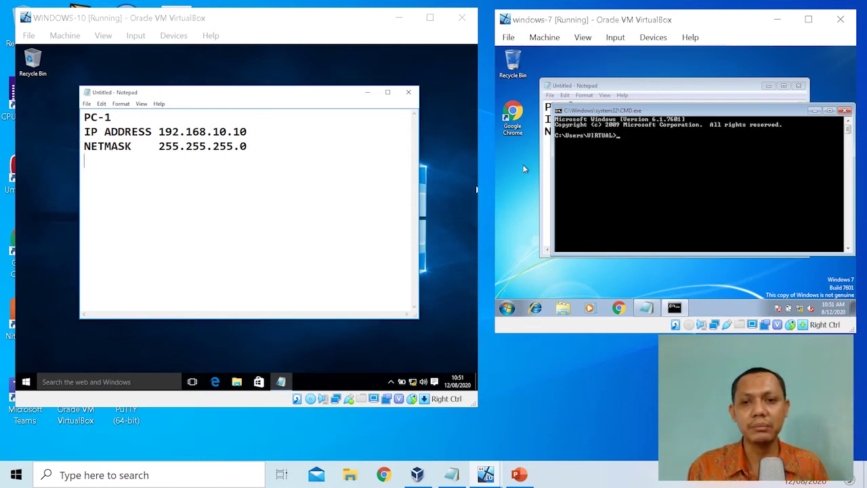
text(PING 192.)
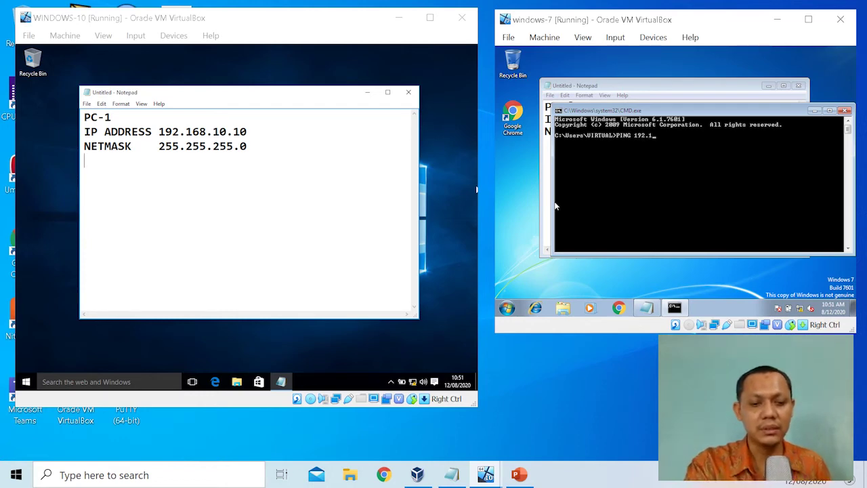
text(168.1)
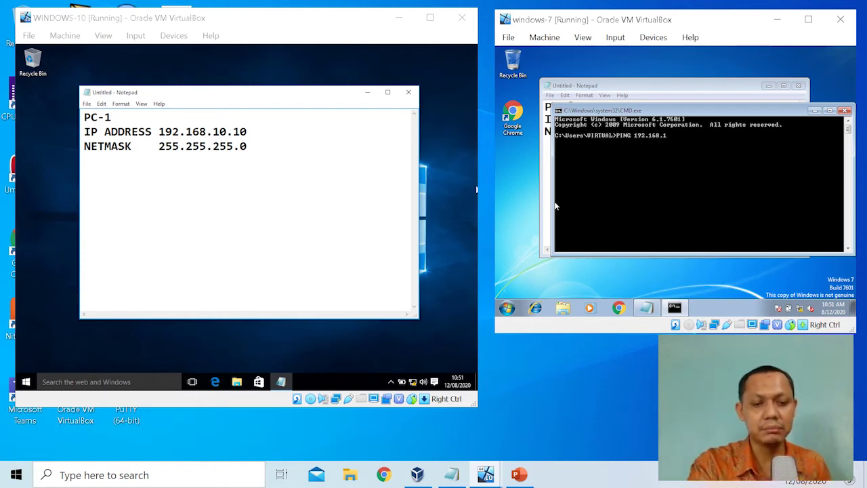
text(0.10)
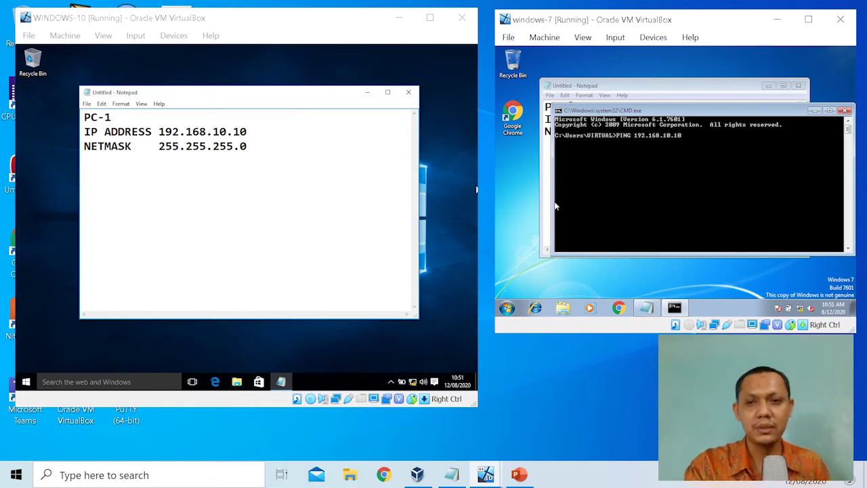
key(Return)
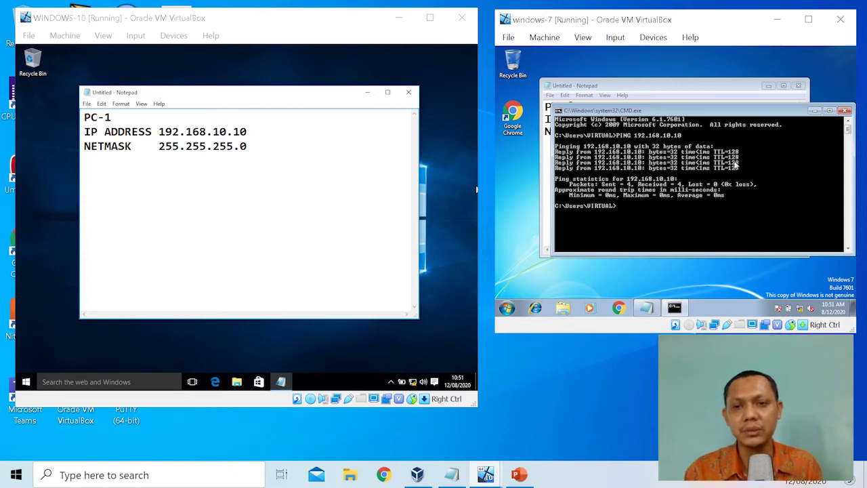
click(844, 110)
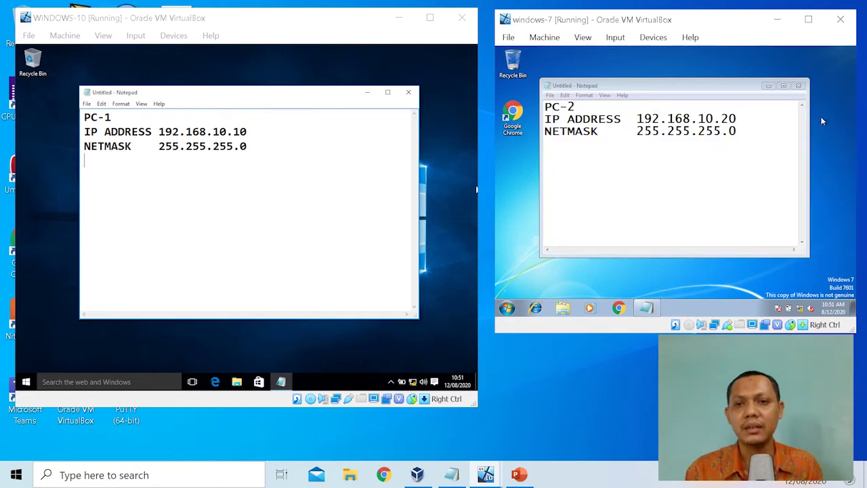
Step: Ping 192.168.10.20 from a command prompt on the Windows 10 machine, and close the prompt once the test is done
click(27, 383)
text(CMD)
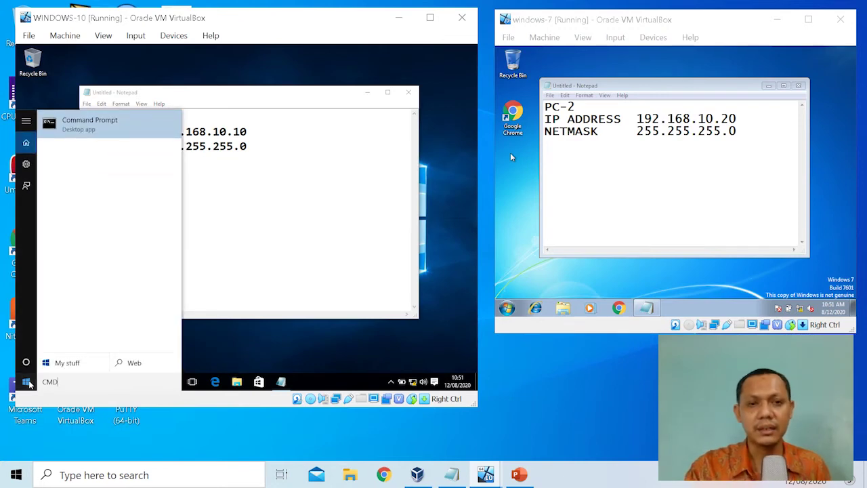
key(Return)
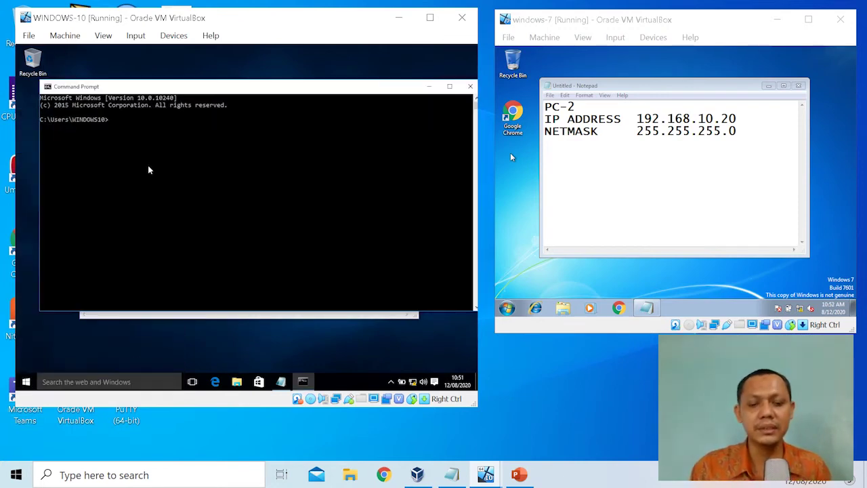
text(PING 192.168)
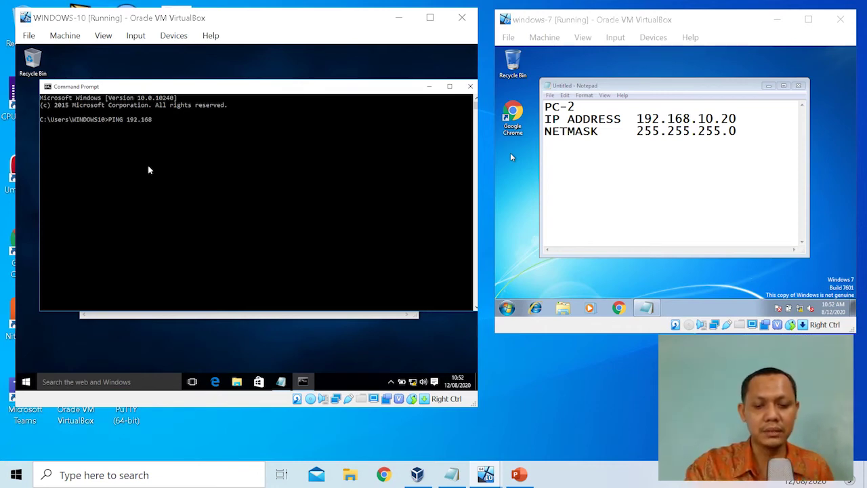
text(.10.20)
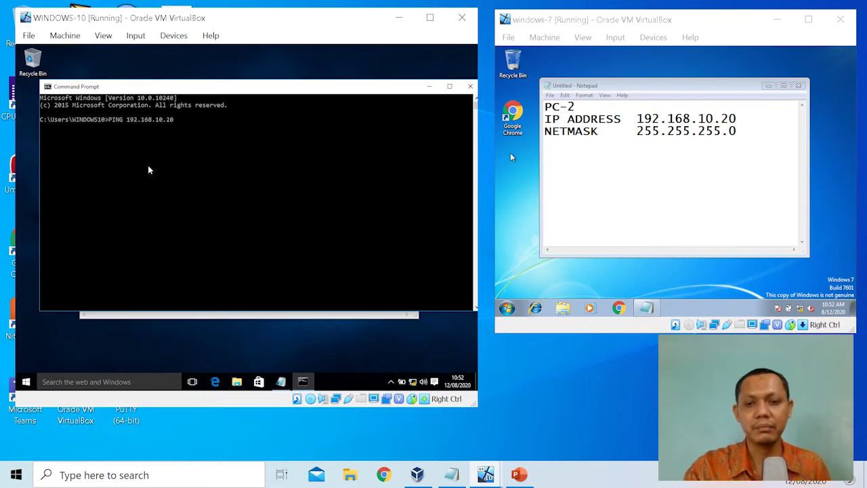
key(Return)
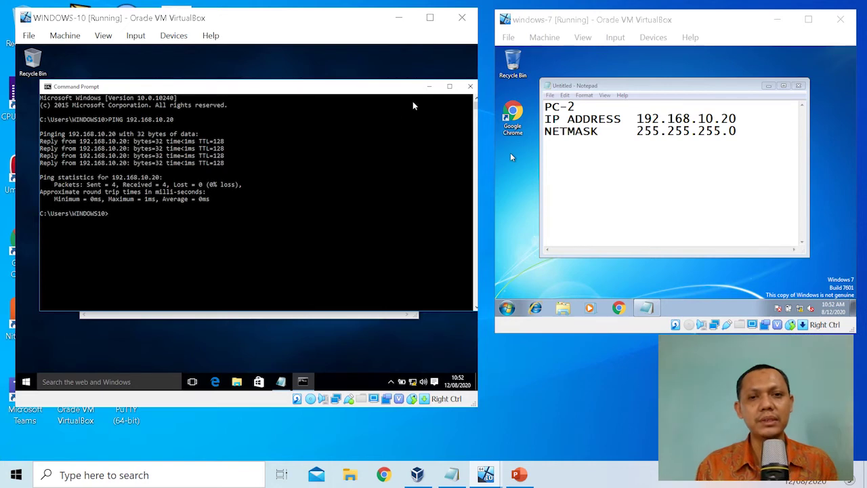
click(470, 88)
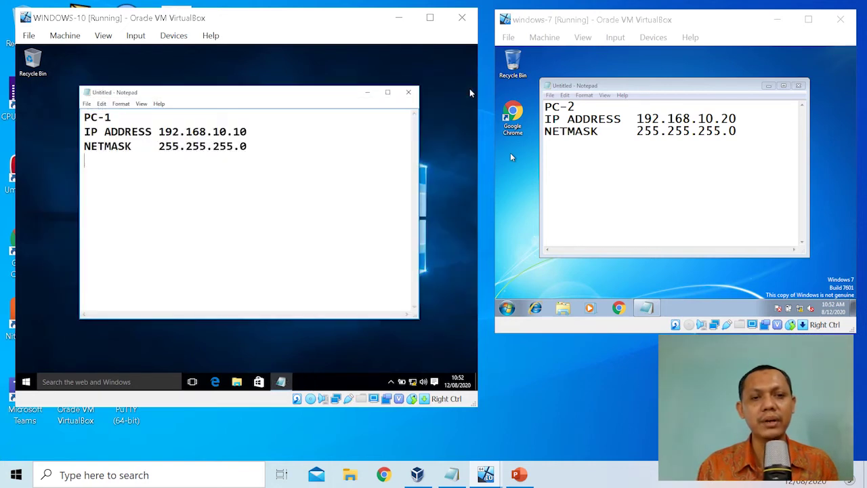
Step: Create a folder named BERBAGI-FILE in the Documents folder of the Windows 10 machine
click(237, 382)
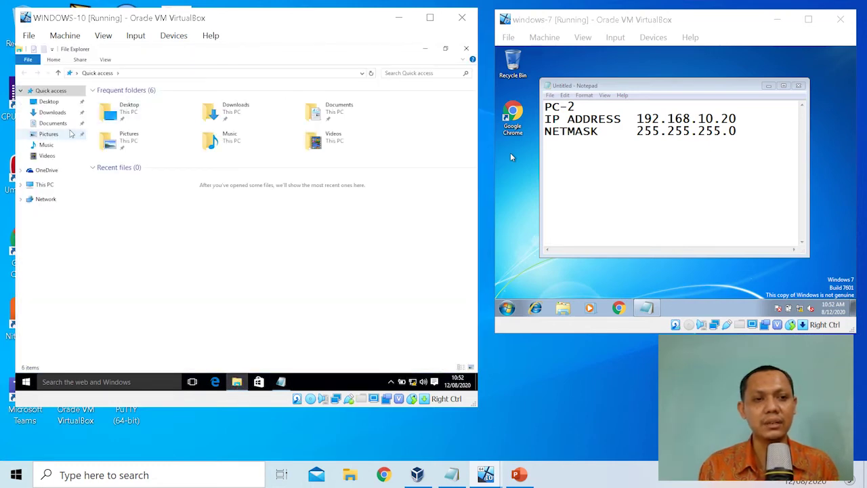
click(60, 124)
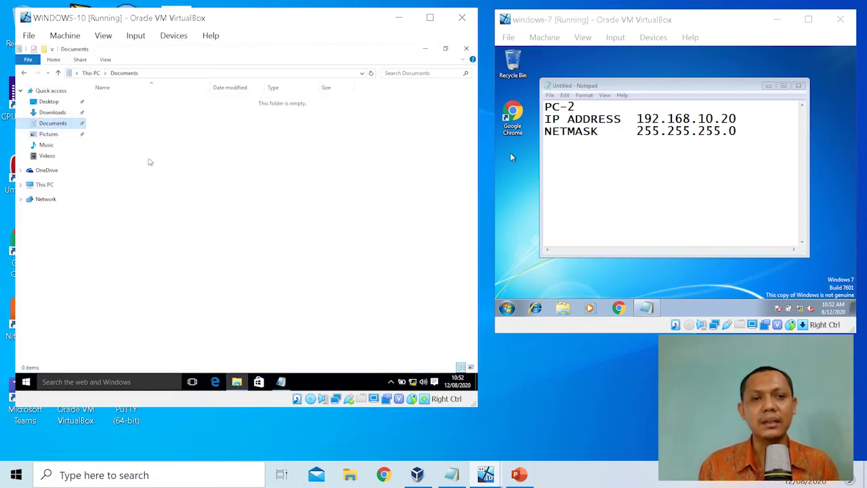
right_click(149, 114)
mouse_move(192, 215)
click(275, 214)
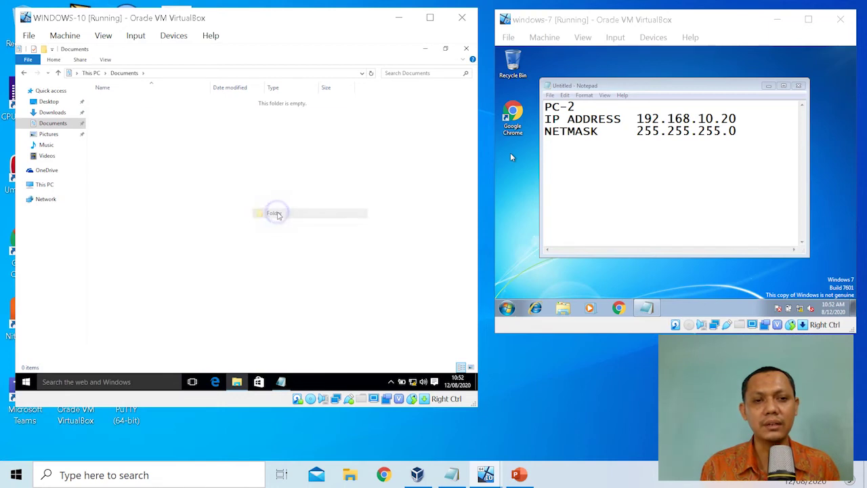
text(BERBAGI)
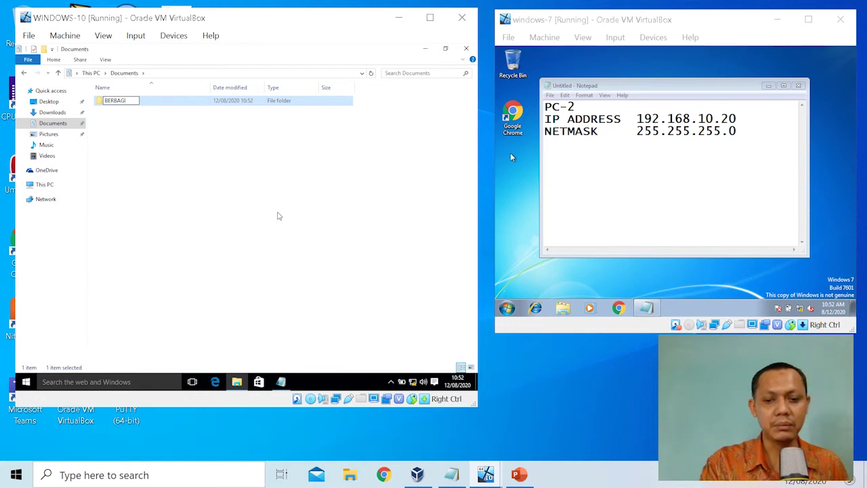
text(E)
click(225, 177)
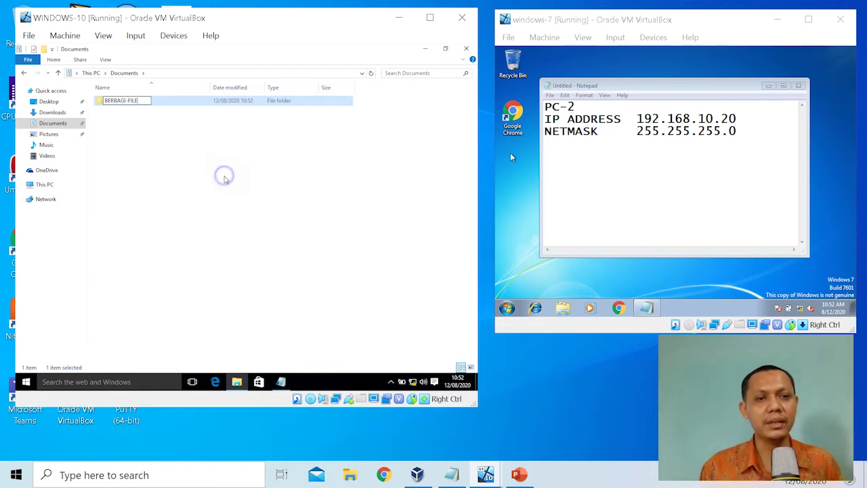
click(140, 180)
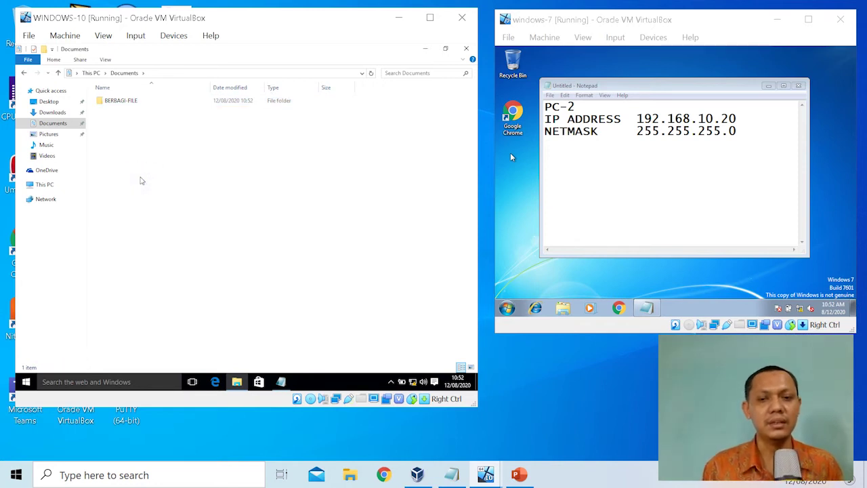
Step: Open sharing with specific people for the BERBAGI-FILE folder and add Everyone to the share list
click(132, 102)
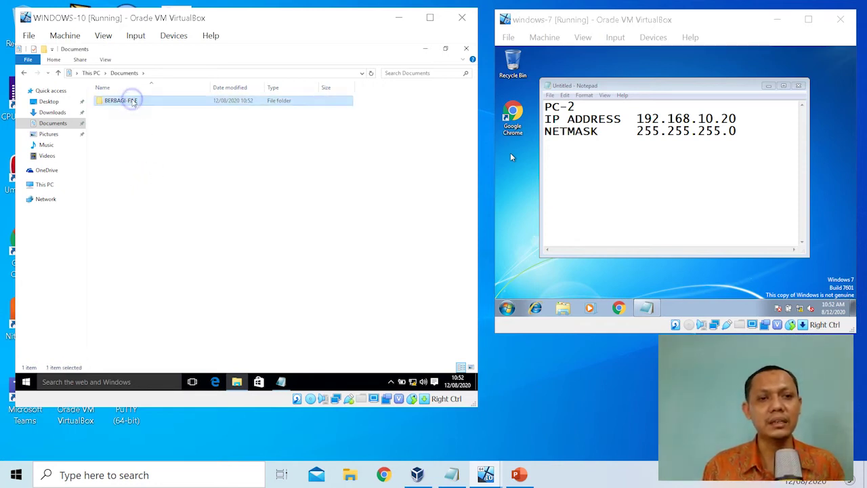
right_click(133, 102)
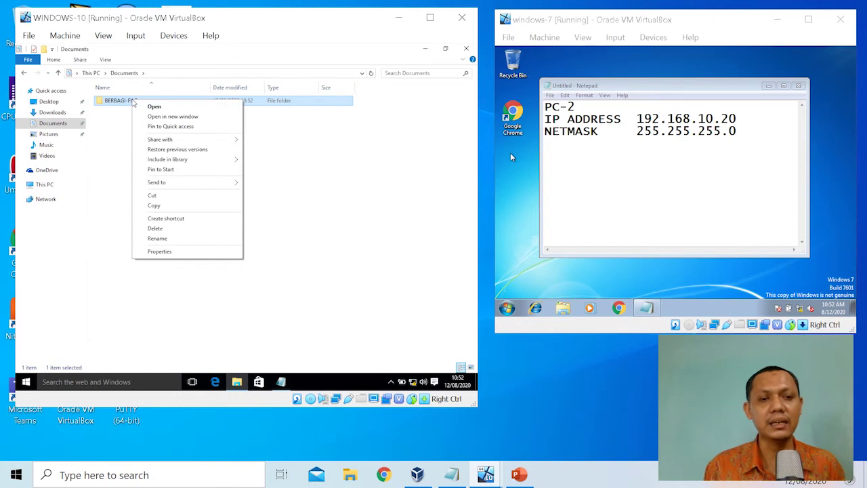
mouse_move(166, 142)
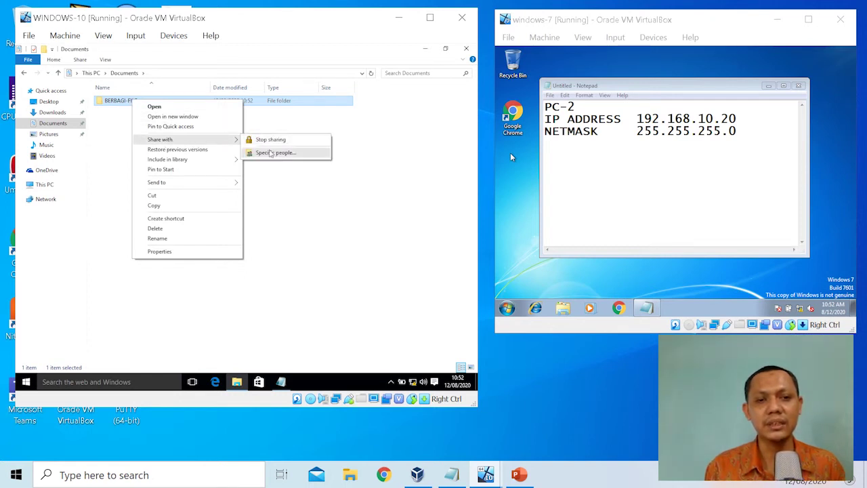
click(277, 155)
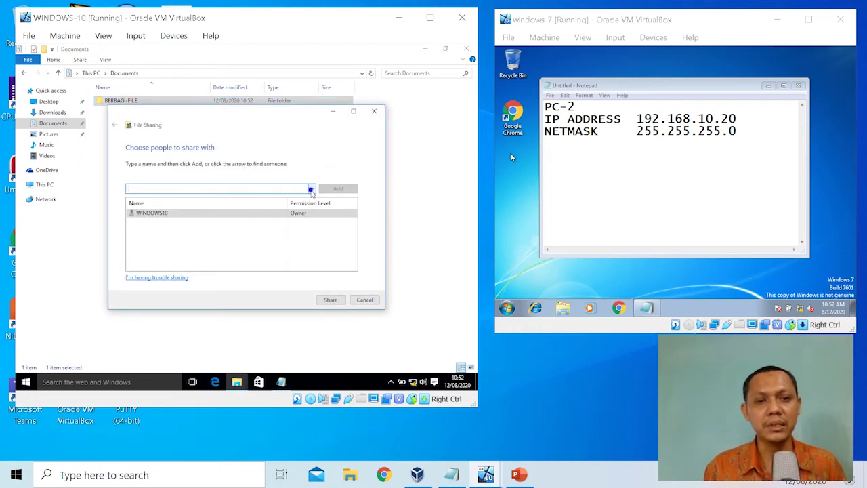
click(311, 189)
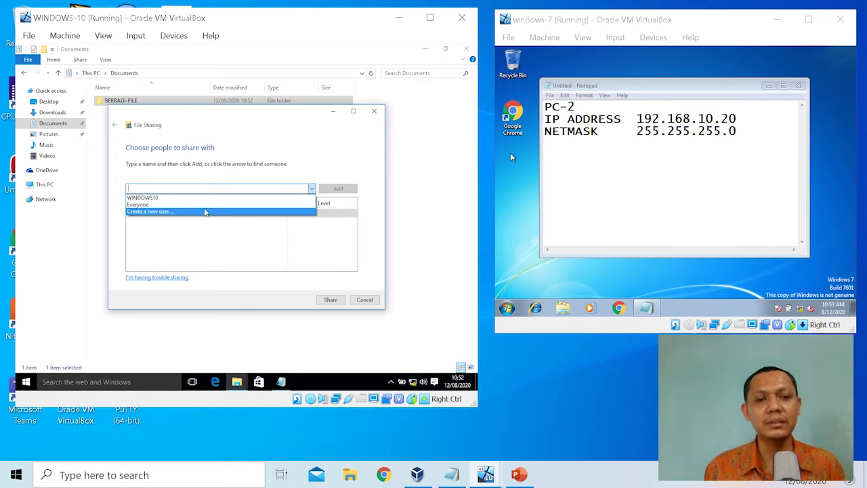
click(205, 204)
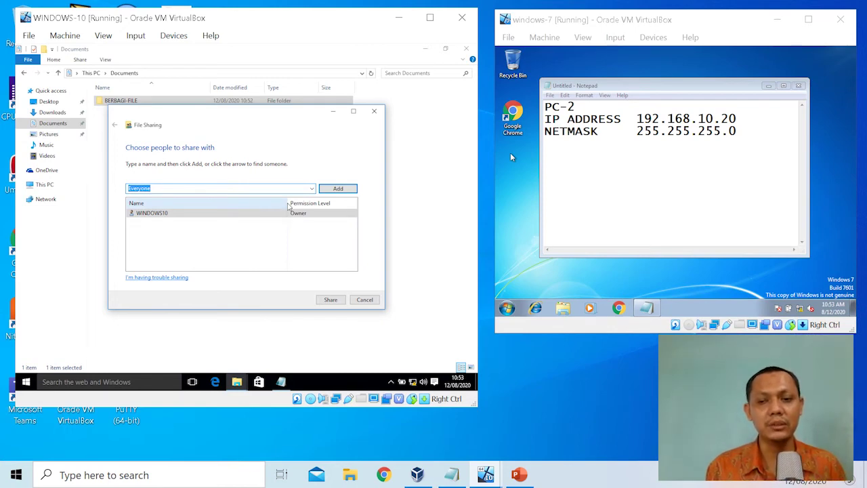
click(344, 188)
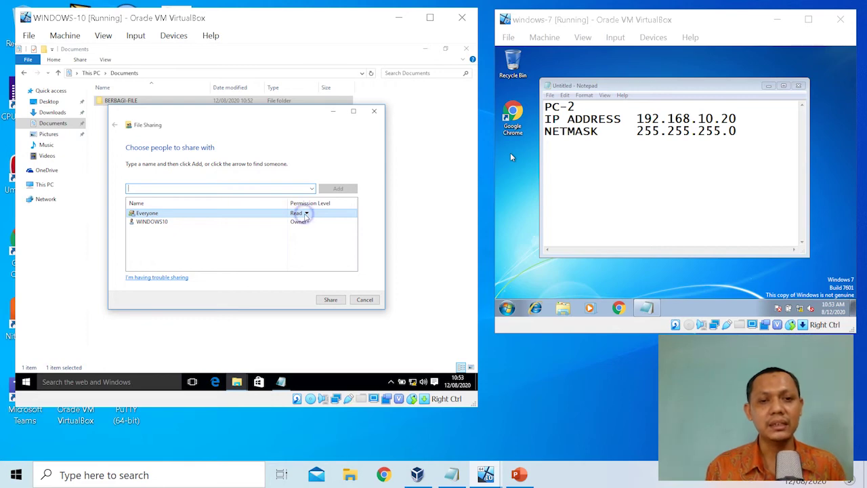
Step: Give Everyone the Read/Write permission level and finish sharing the BERBAGI-FILE folder
click(306, 214)
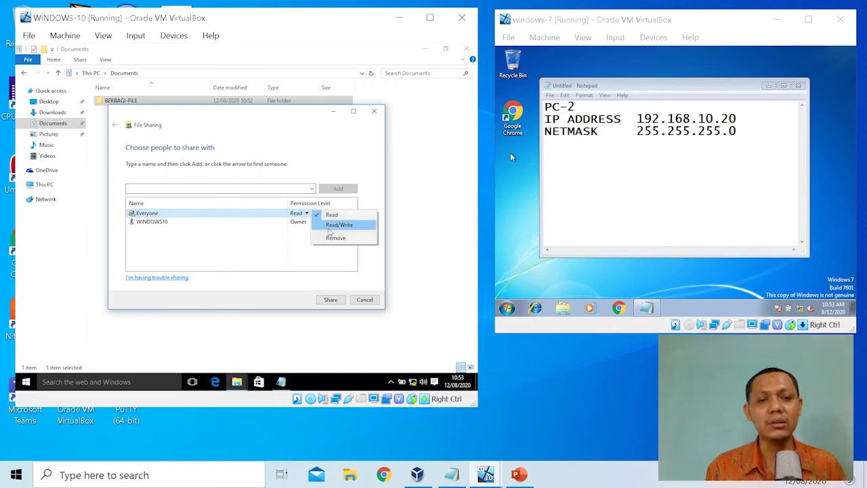
click(328, 227)
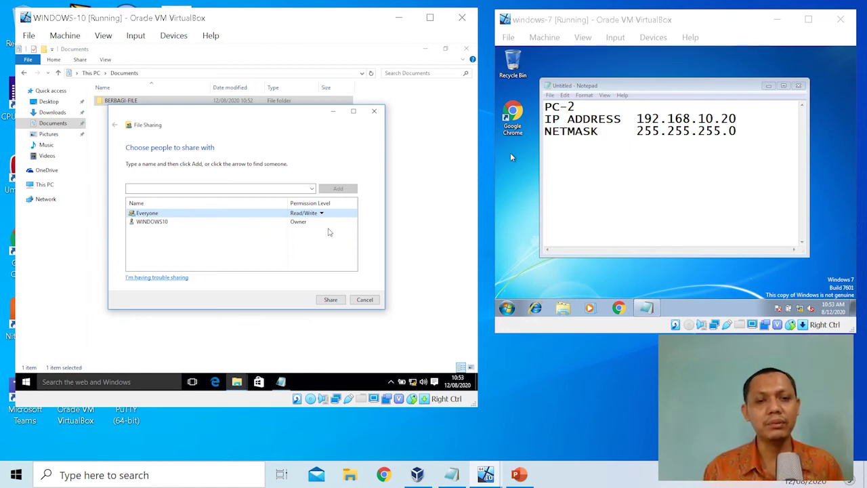
click(332, 300)
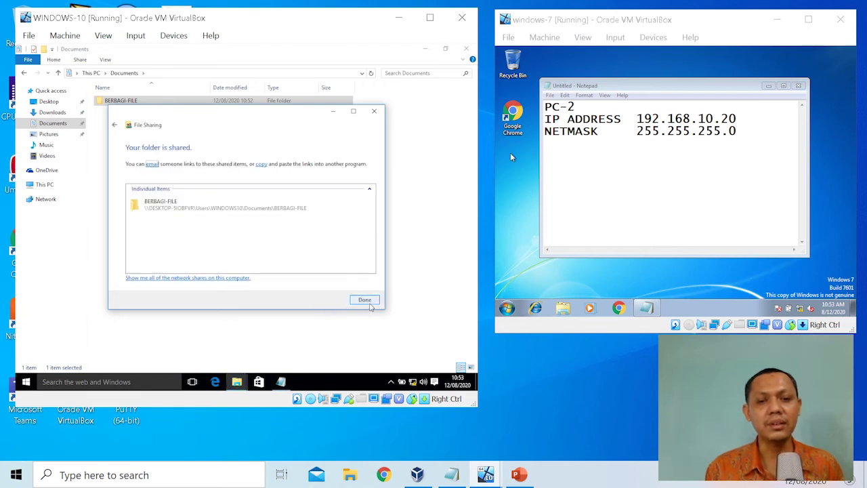
click(366, 301)
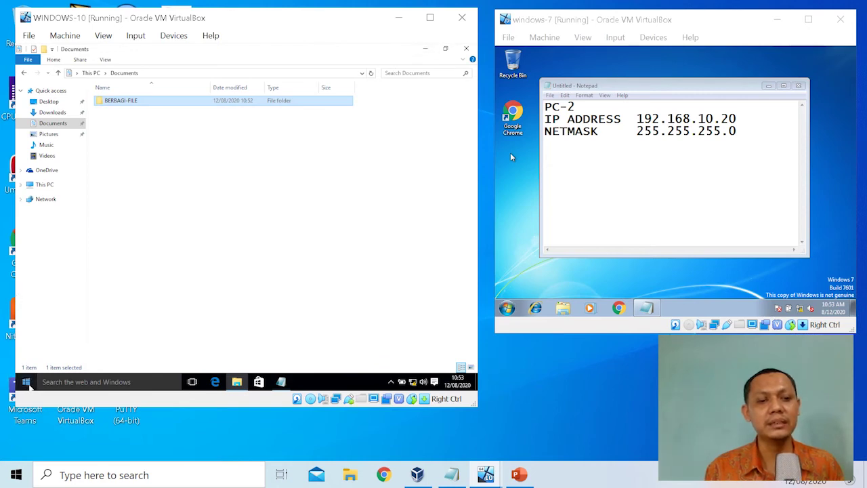
Step: Open the advanced sharing settings from the Ethernet network settings of the Windows 10 machine
click(26, 383)
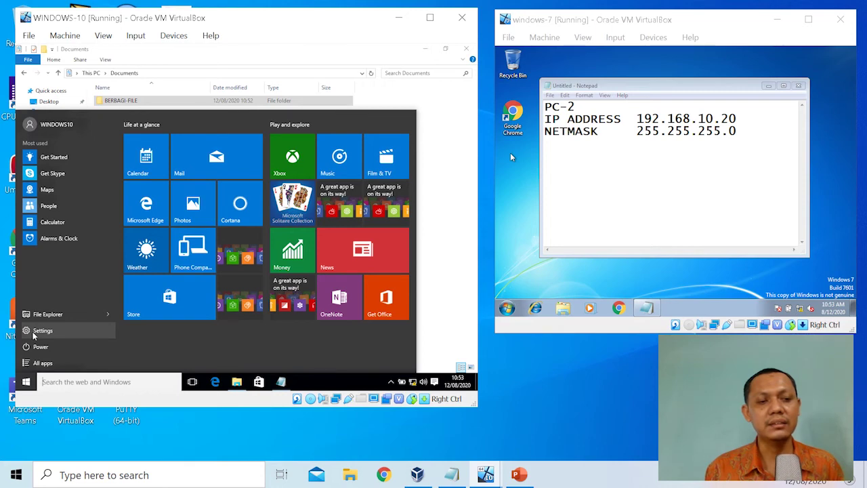
click(34, 332)
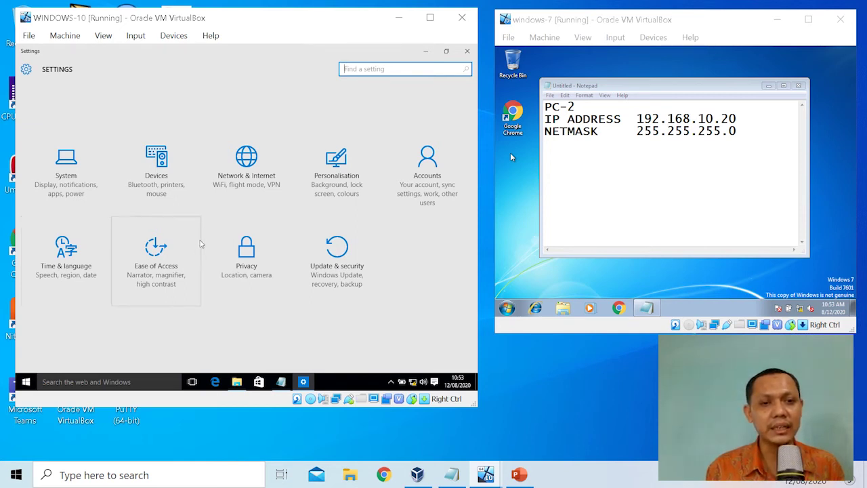
click(258, 170)
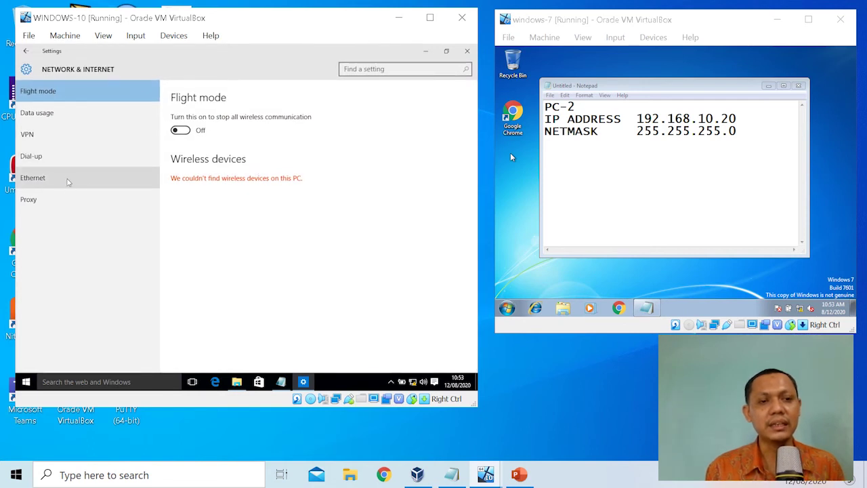
click(68, 181)
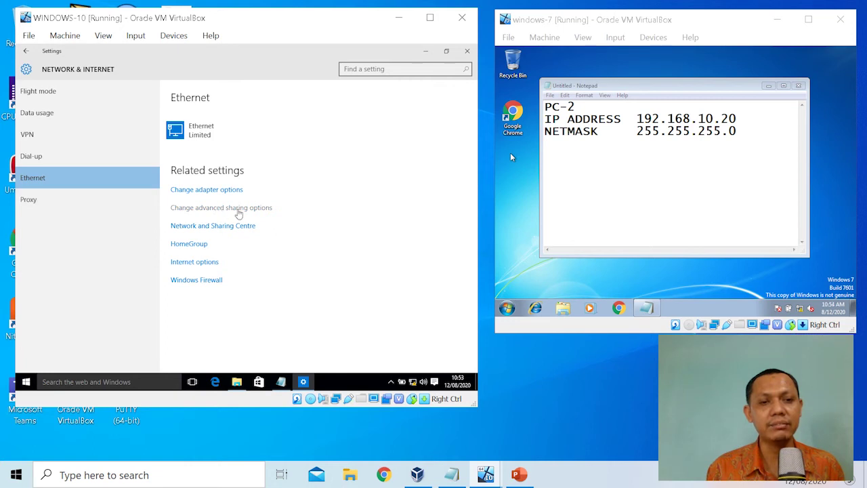
click(239, 212)
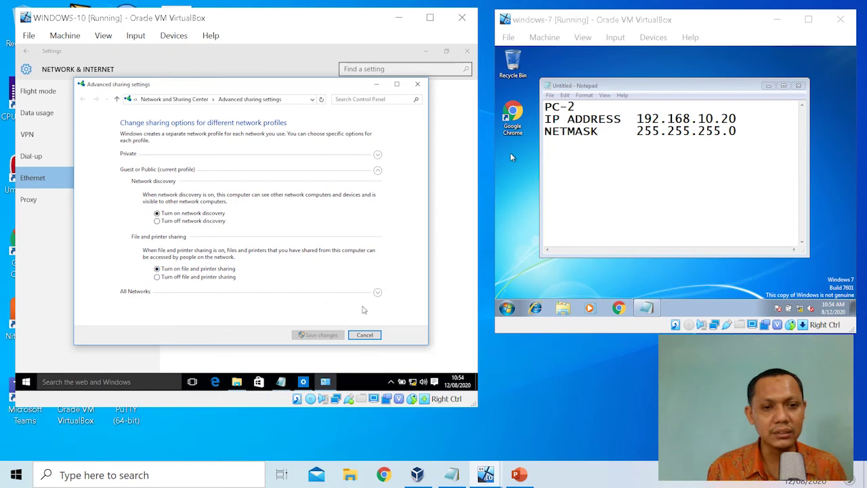
Step: Turn off password-protected sharing for all networks, save the changes and close the Windows 10 network settings
click(377, 293)
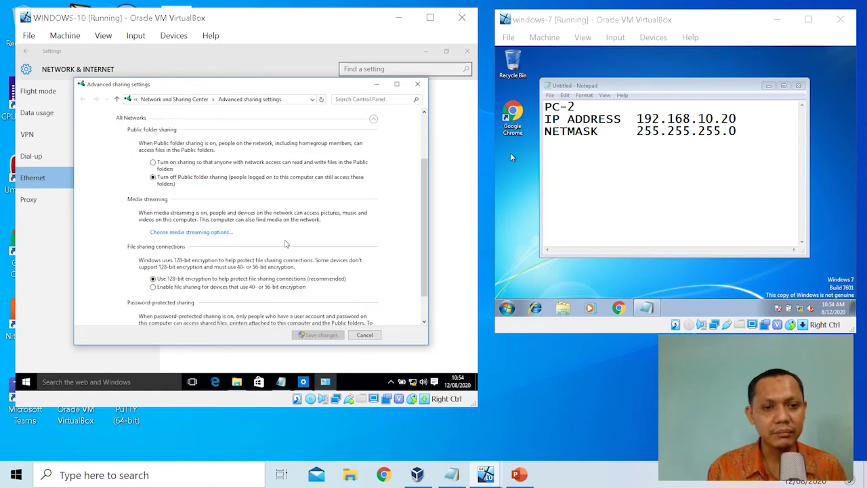
scroll(282, 239, down, 2)
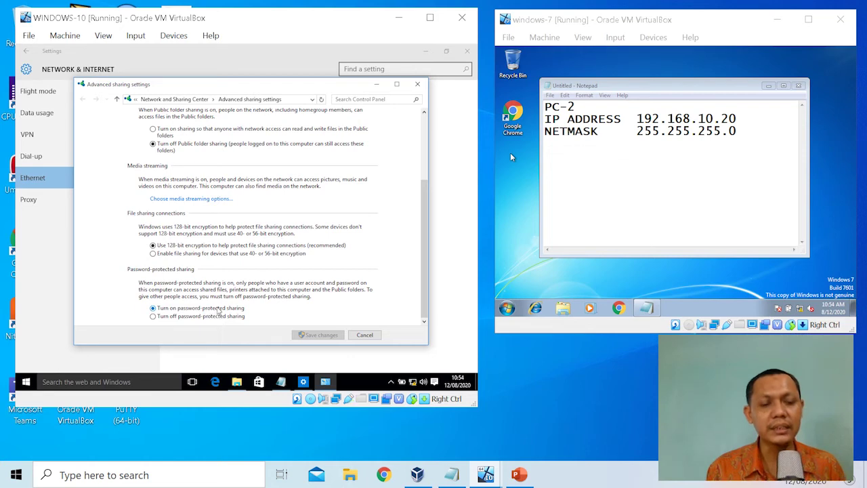
click(153, 317)
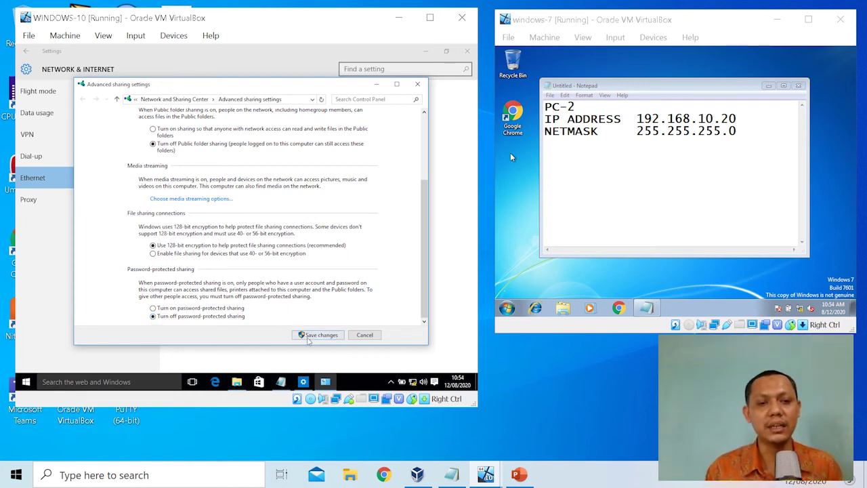
click(313, 336)
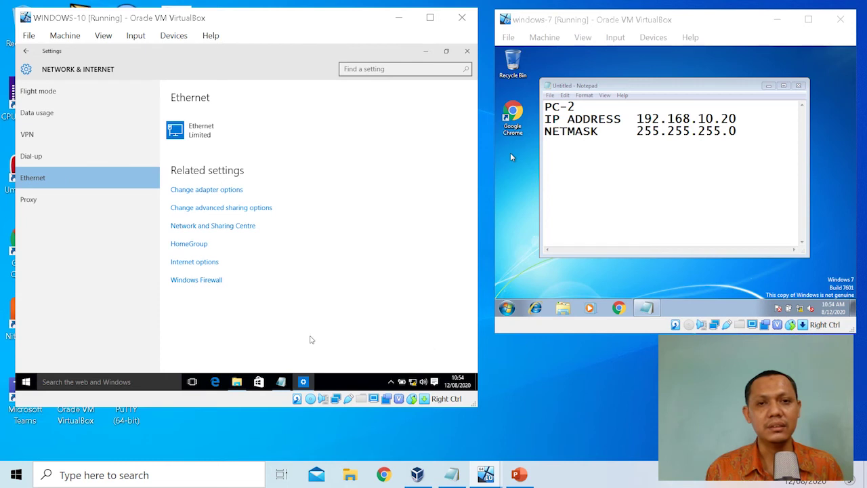
click(468, 53)
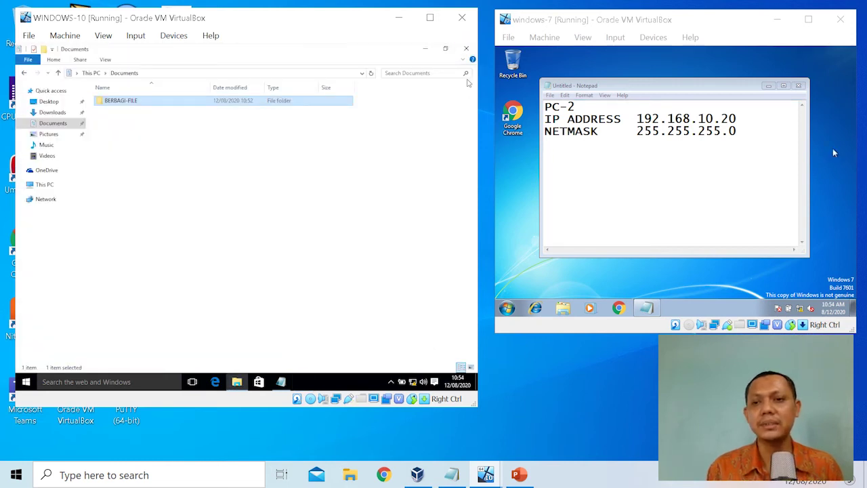
click(658, 274)
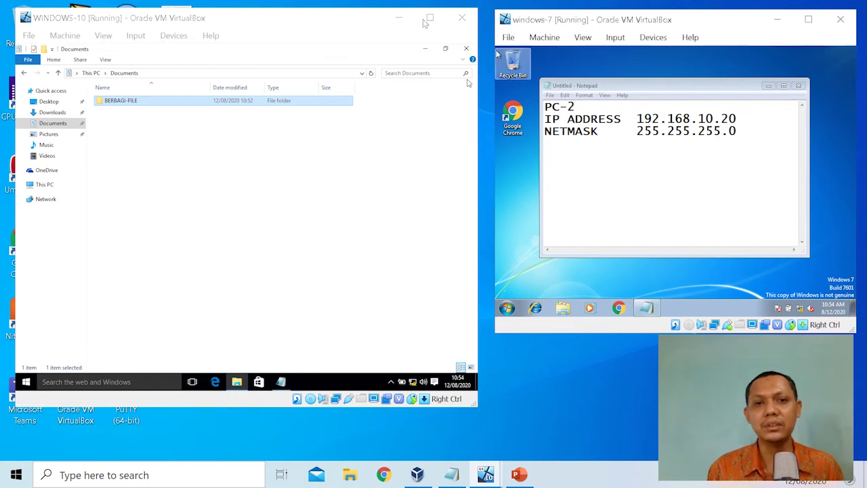
click(455, 25)
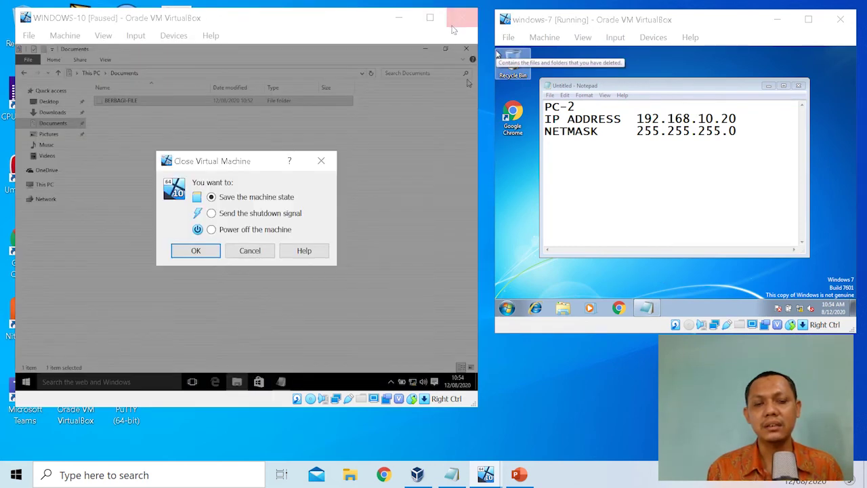
click(250, 251)
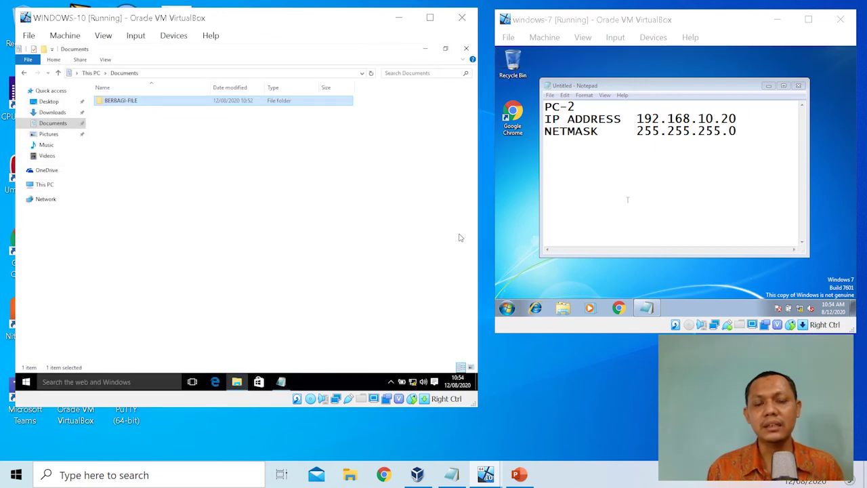
Step: On the Windows 7 machine, open the network location \\192.168.10.10 through the Run dialog
click(657, 299)
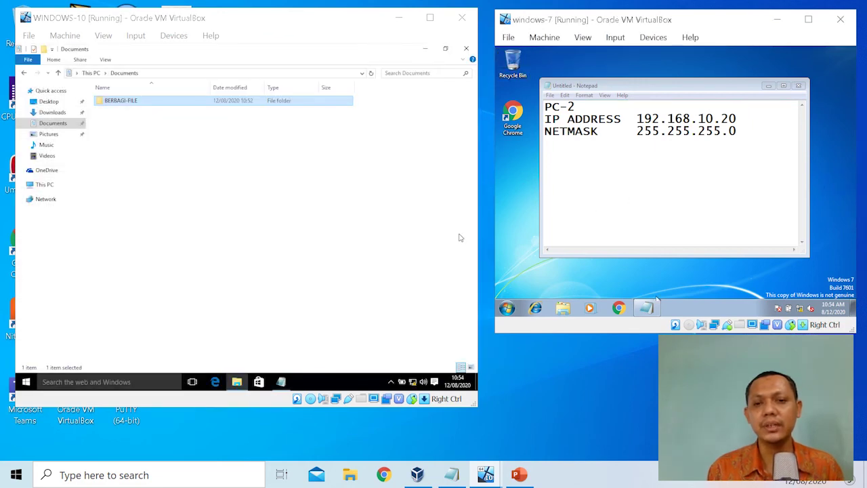
click(729, 264)
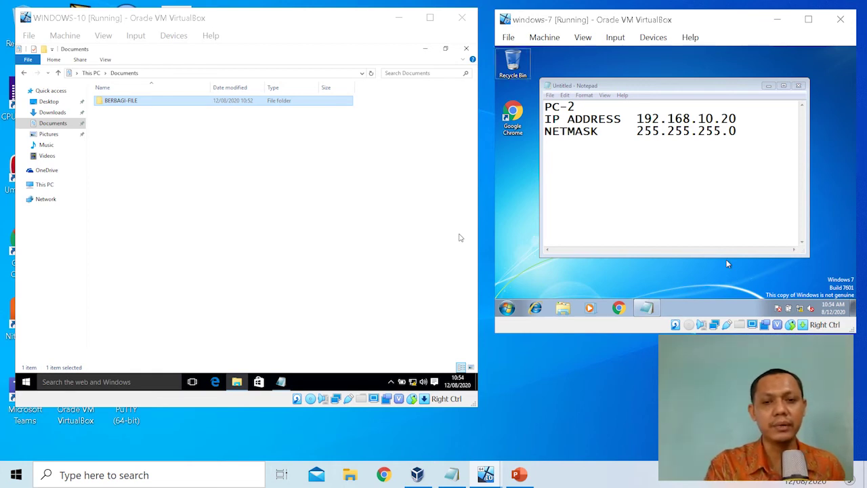
key(super+r)
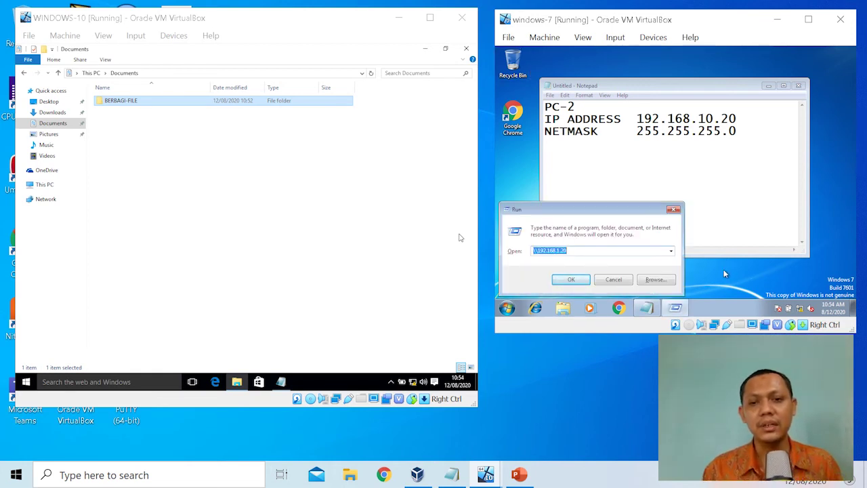
click(580, 251)
key(BackSpace)
key(BackSpace)
key(BackSpace)
key(BackSpace)
key(BackSpace)
key(BackSpace)
key(BackSpace)
key(BackSpace)
key(BackSpace)
key(BackSpace)
key(BackSpace)
key(BackSpace)
key(BackSpace)
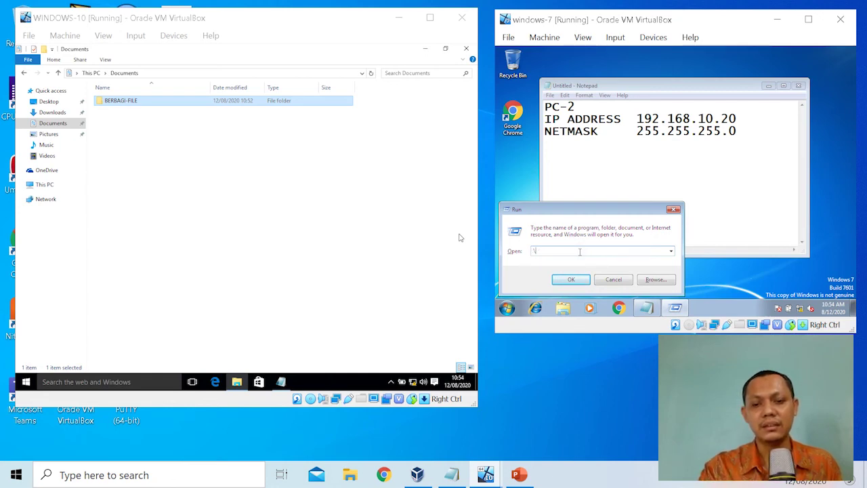
key(BackSpace)
text(\\)
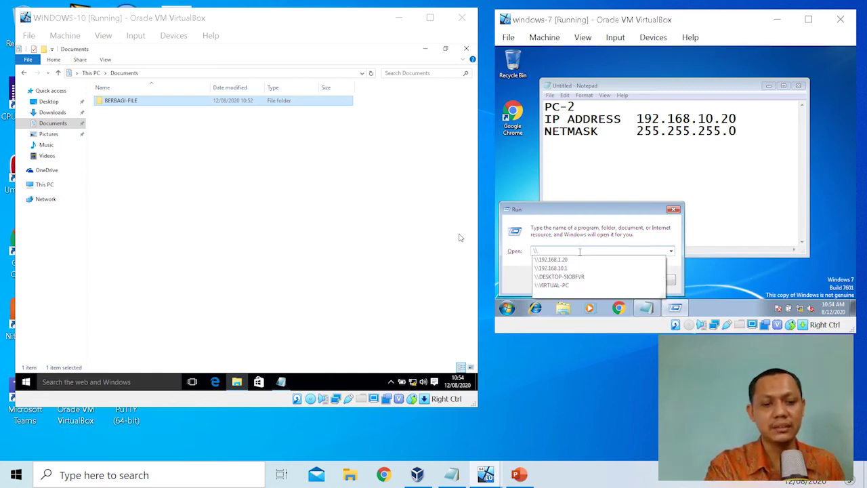
text(192.)
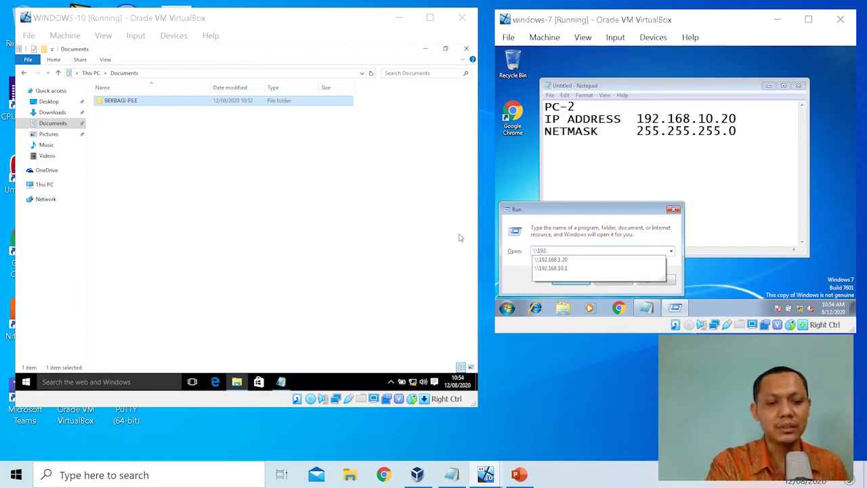
text(168.)
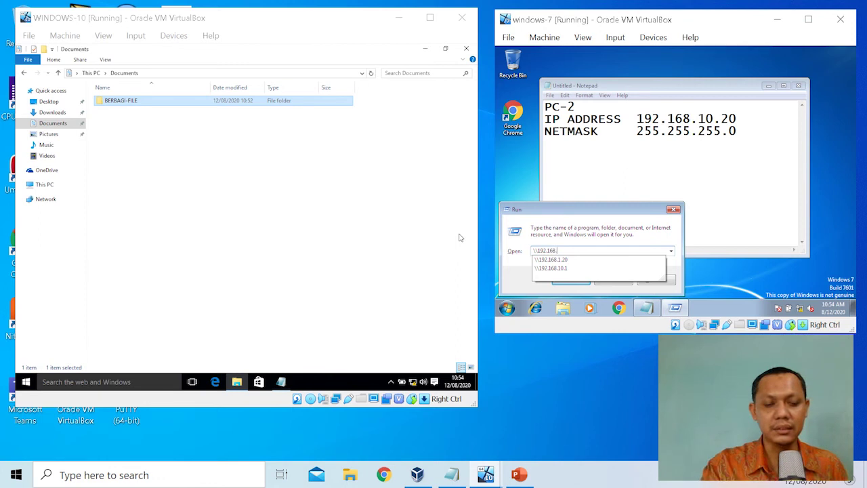
text(10.)
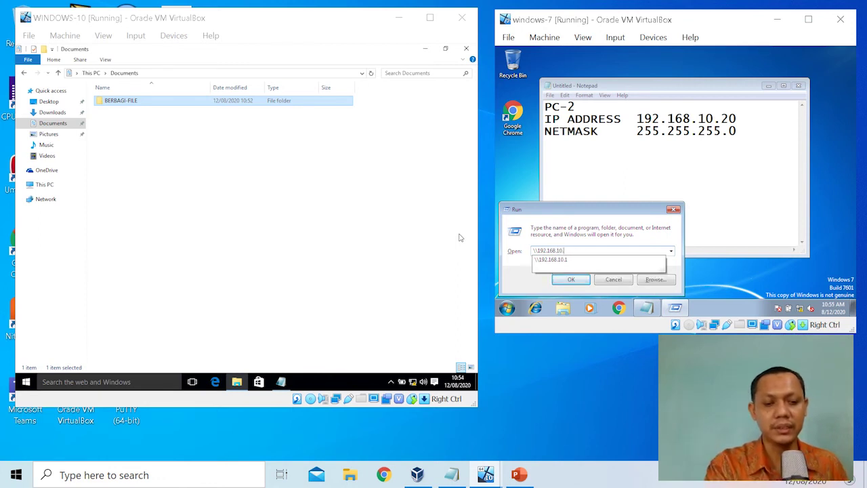
text(10)
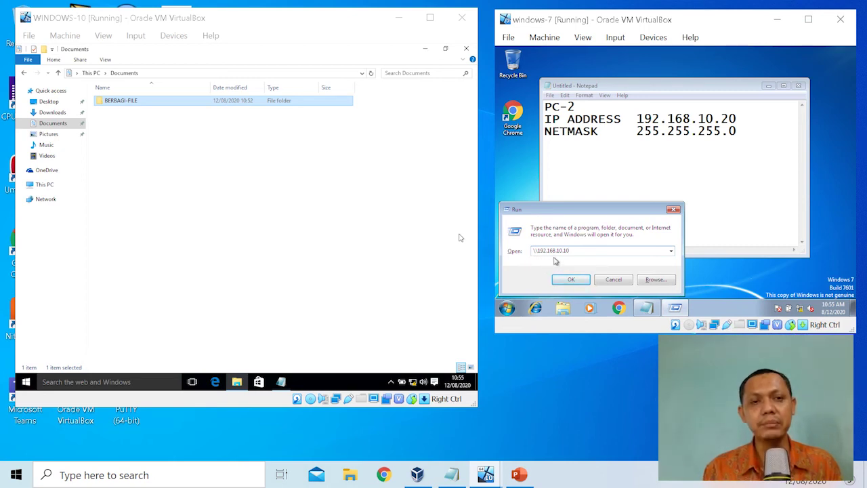
click(576, 280)
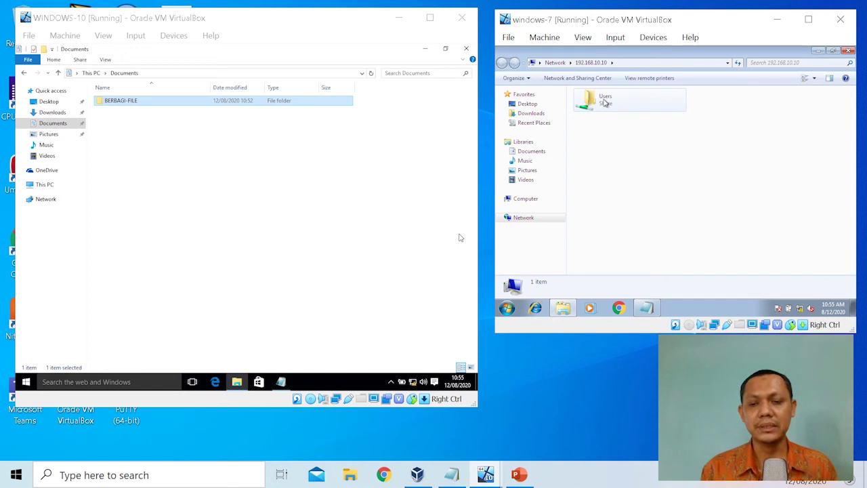
Step: Browse the network share through Users, WINDOWS10 and Documents, and open the BERBAGI-FILE folder
double_click(606, 102)
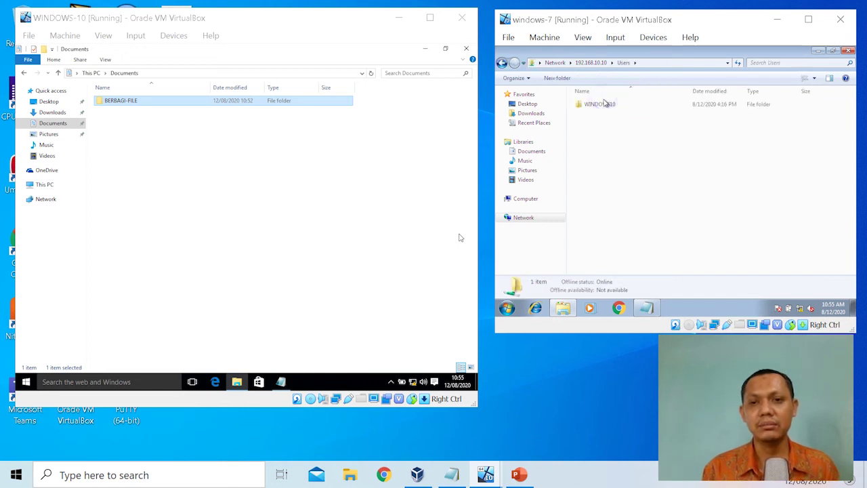
double_click(606, 104)
double_click(606, 104)
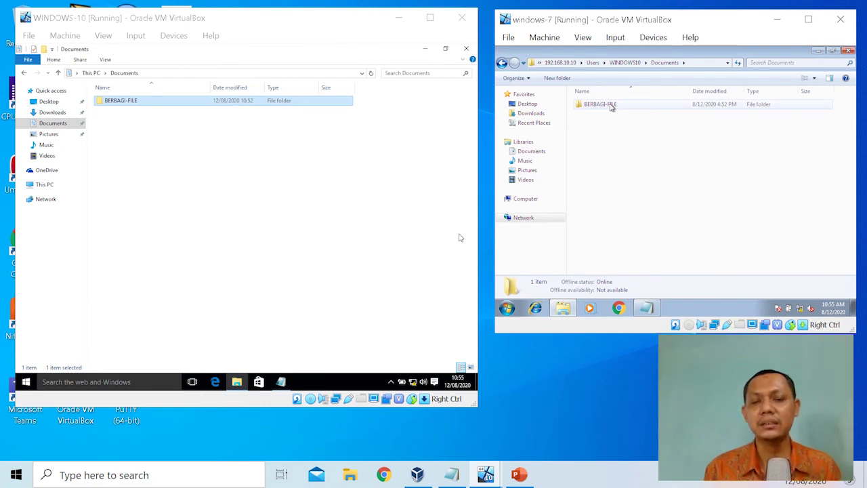
double_click(612, 107)
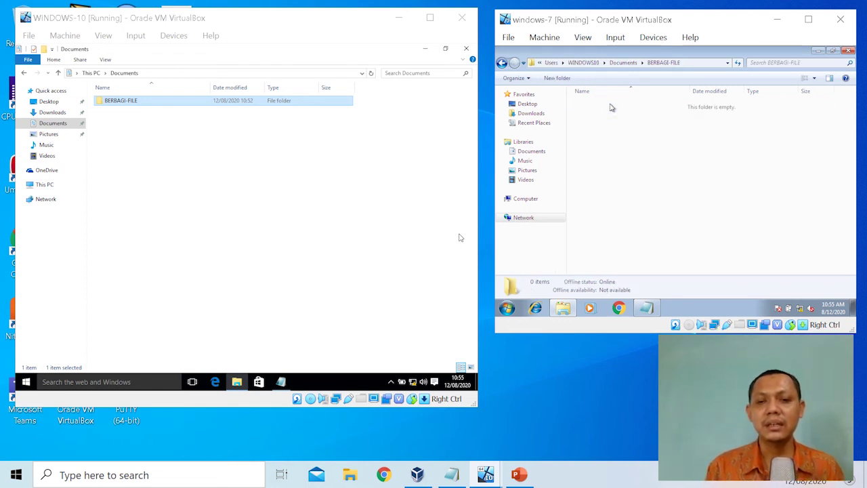
Step: Save the PC-2 address note as a text document named IP on the Windows 7 desktop and close Notepad
click(647, 309)
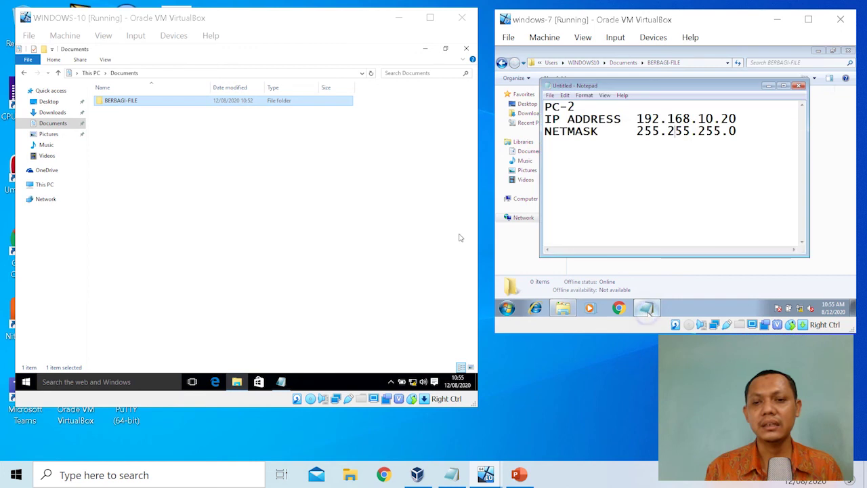
click(550, 96)
click(584, 137)
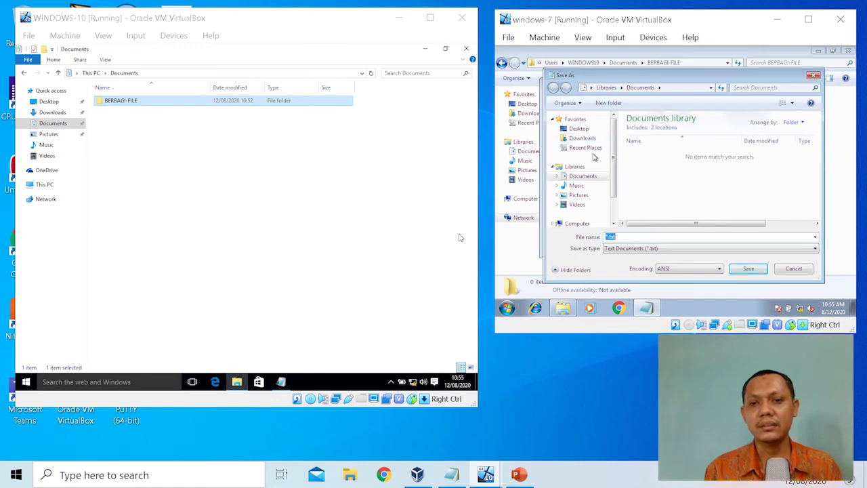
text(IP)
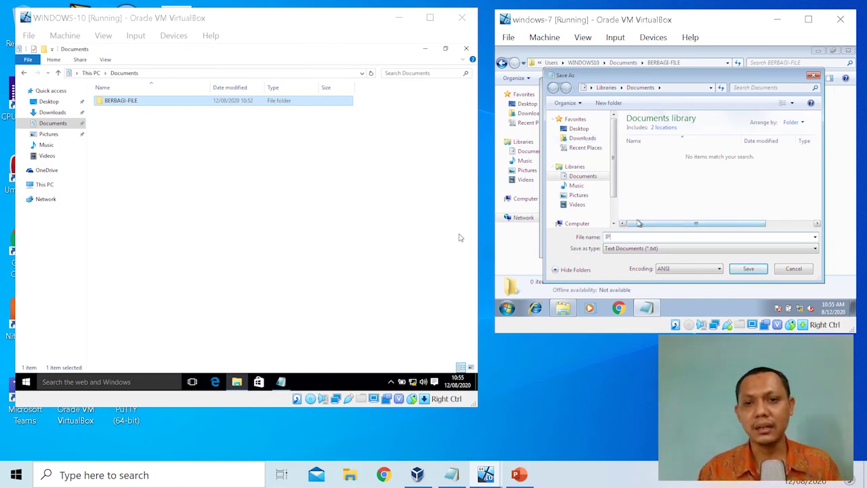
click(579, 131)
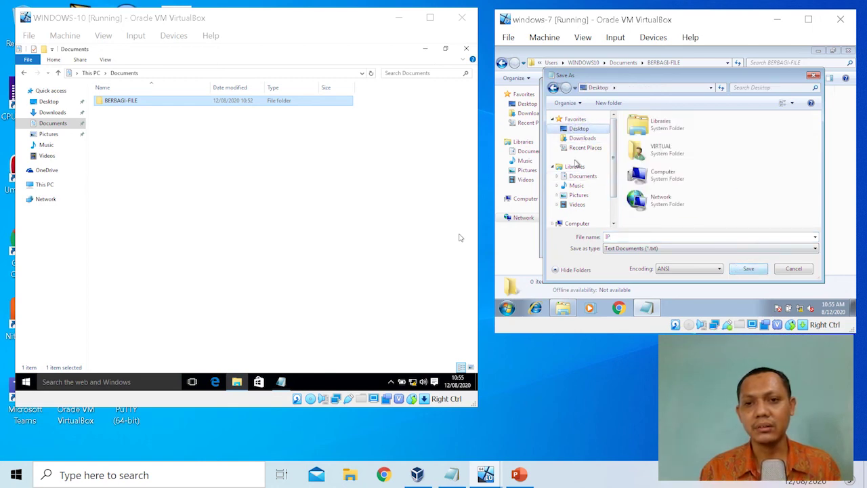
click(587, 176)
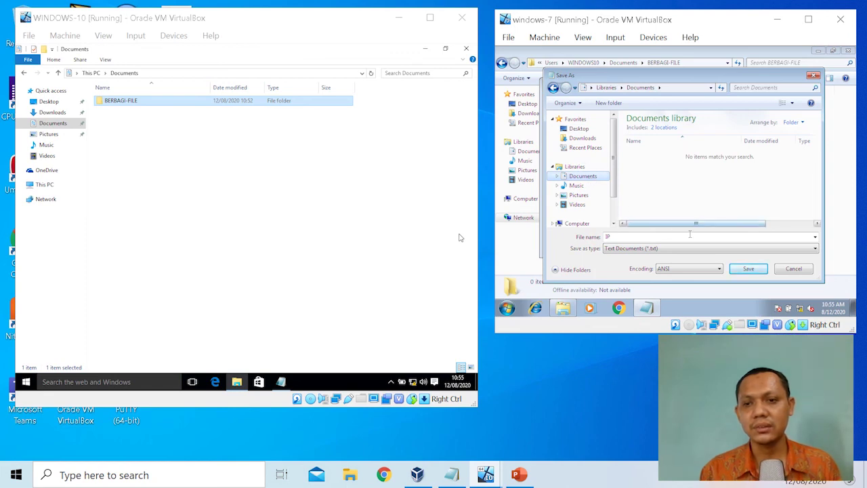
click(579, 128)
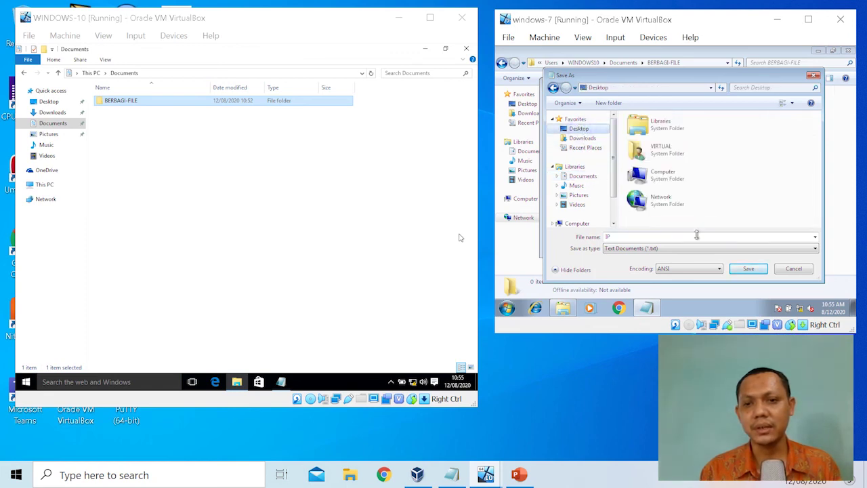
click(745, 268)
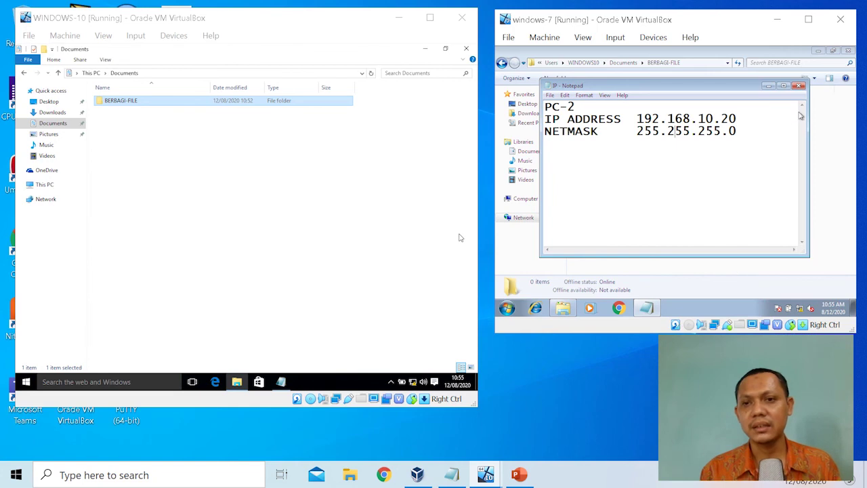
click(799, 85)
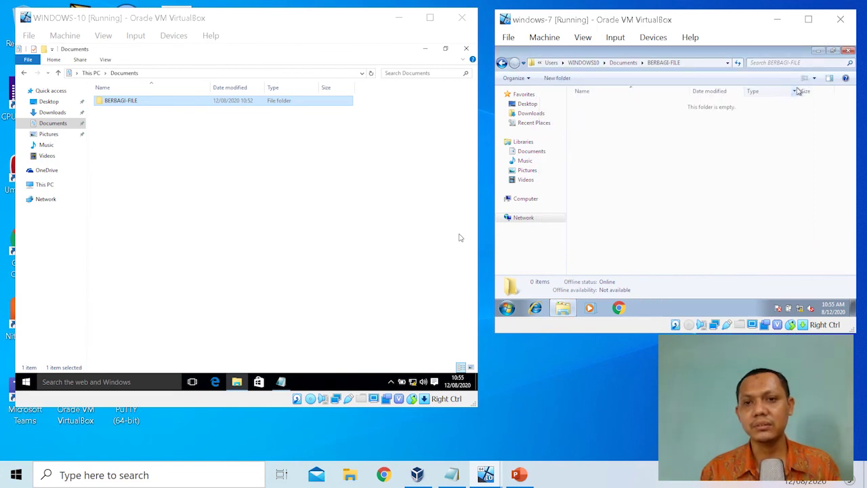
Step: Copy the IP text file from the Windows 7 desktop into the shared BERBAGI-FILE folder
click(818, 51)
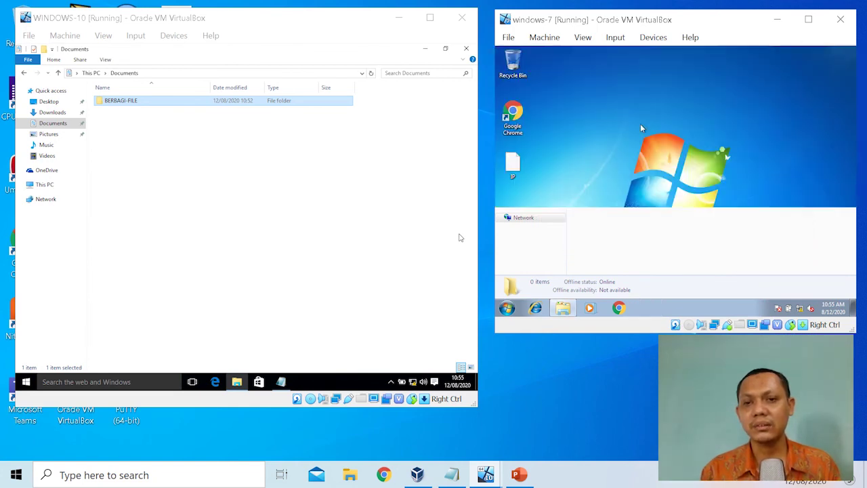
right_click(514, 151)
click(536, 246)
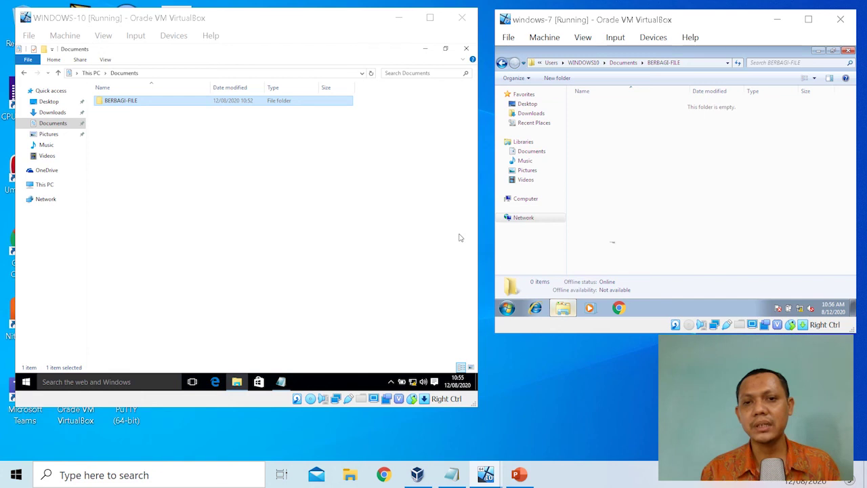
right_click(653, 127)
click(675, 190)
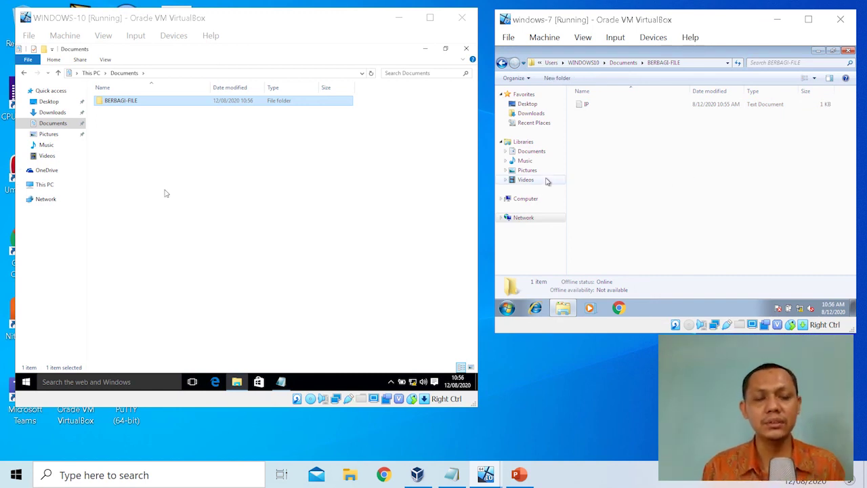
Step: On the Windows 10 machine, open the BERBAGI-FILE folder and view the IP text file in it
double_click(166, 103)
double_click(139, 101)
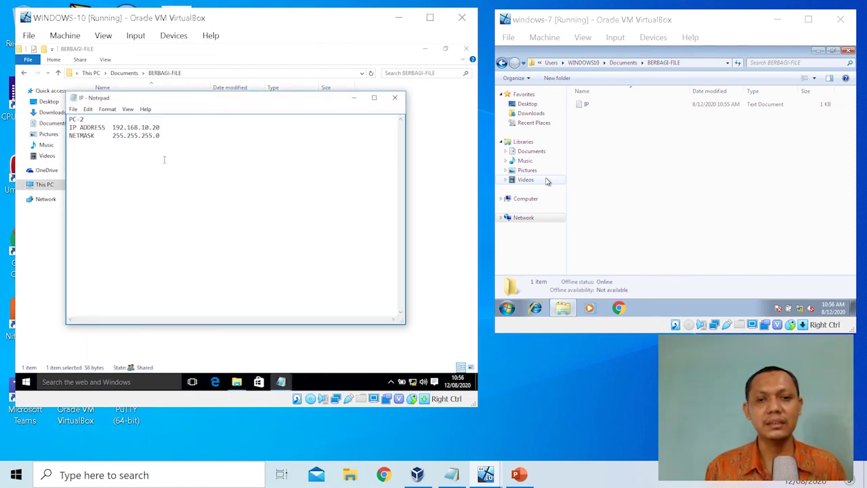